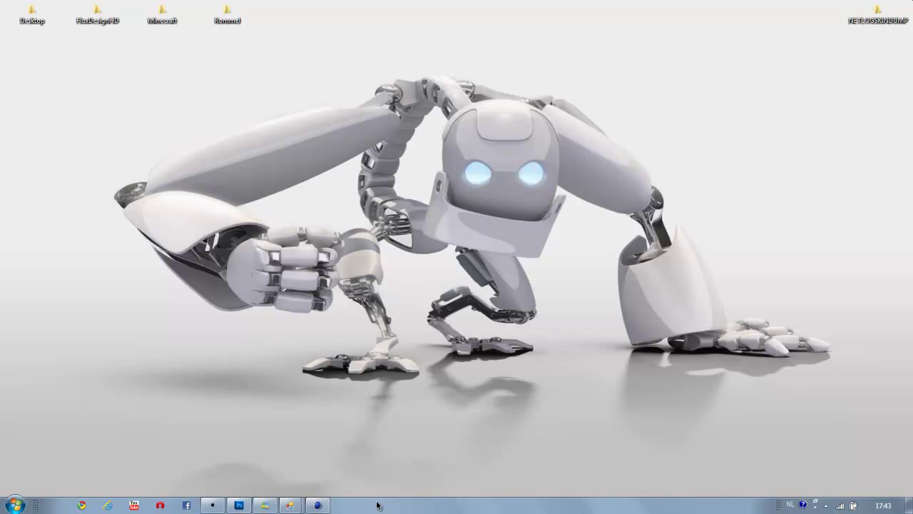
- Switch to CINEMA 4D, add a MoGraph Text Object to the scene and set its text to "FluxDesignHD"
click(318, 505)
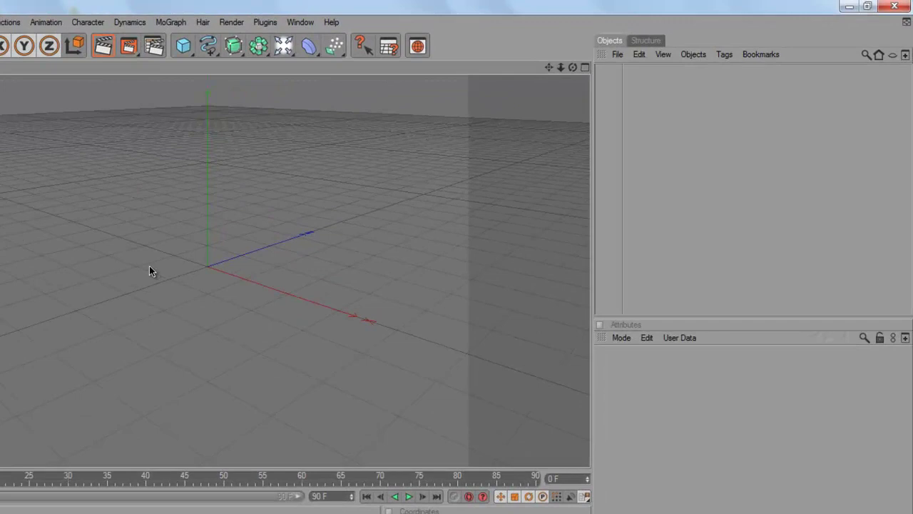
click(168, 22)
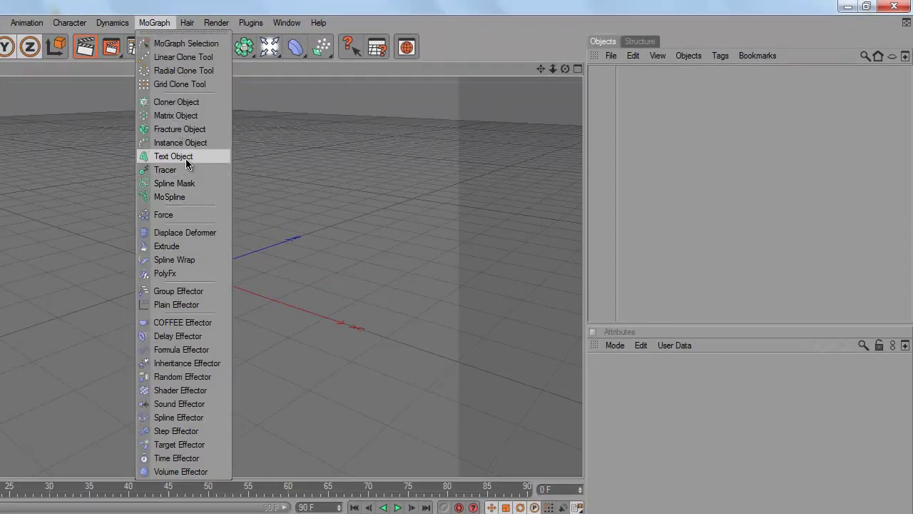
drag(186, 158, 642, 142)
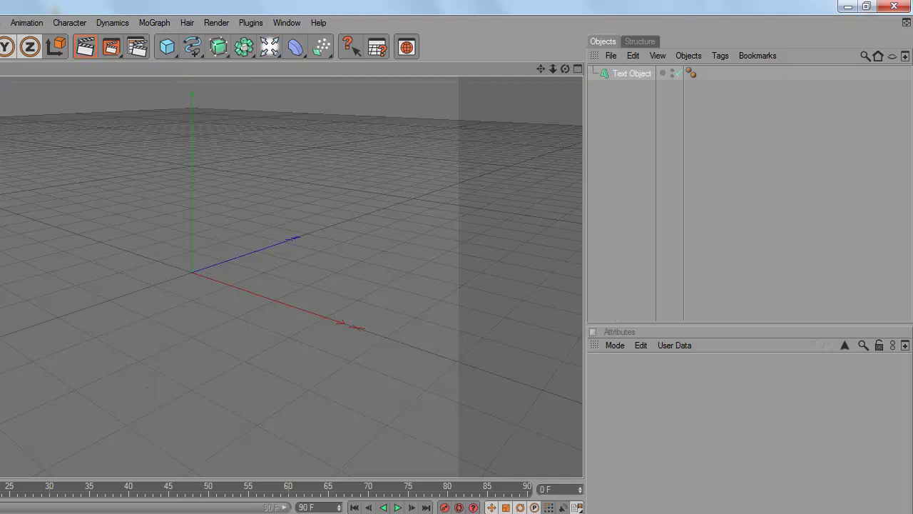
double_click(680, 438)
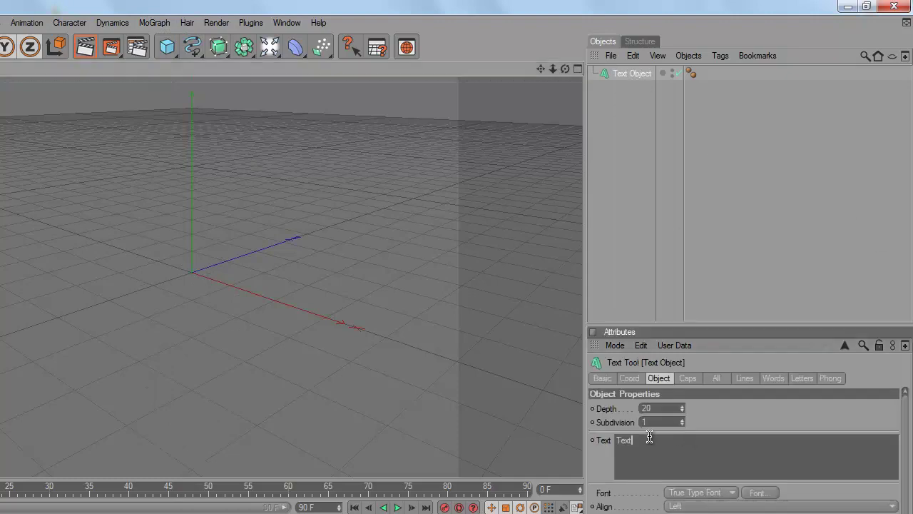
text(FluxDesignHD)
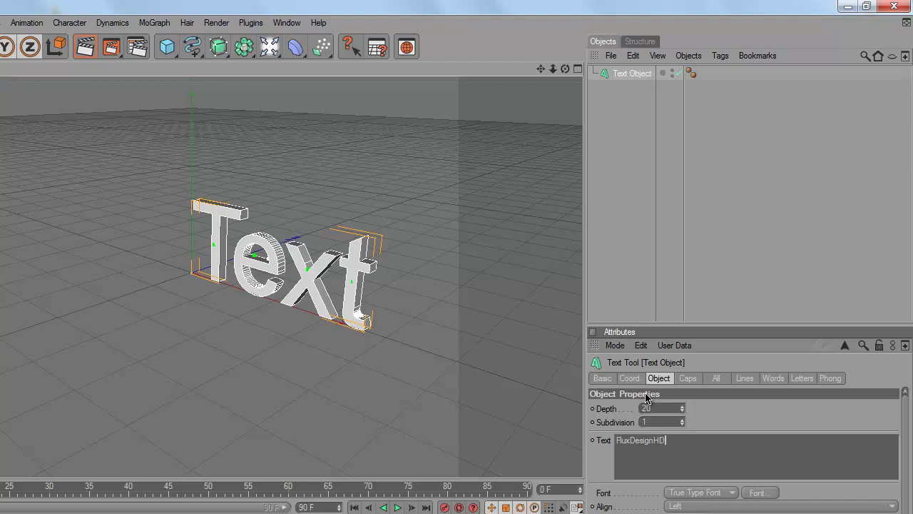
- Set the text object's extrusion depth to 120
click(650, 408)
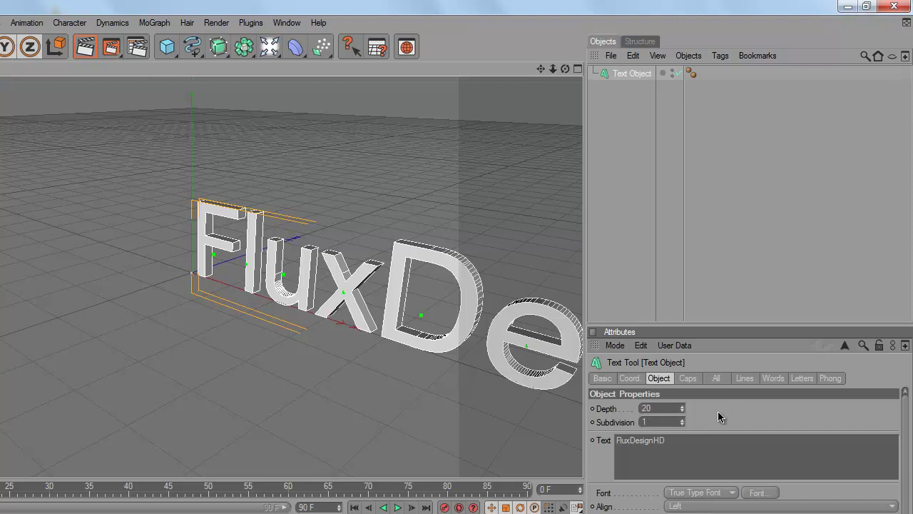
double_click(651, 408)
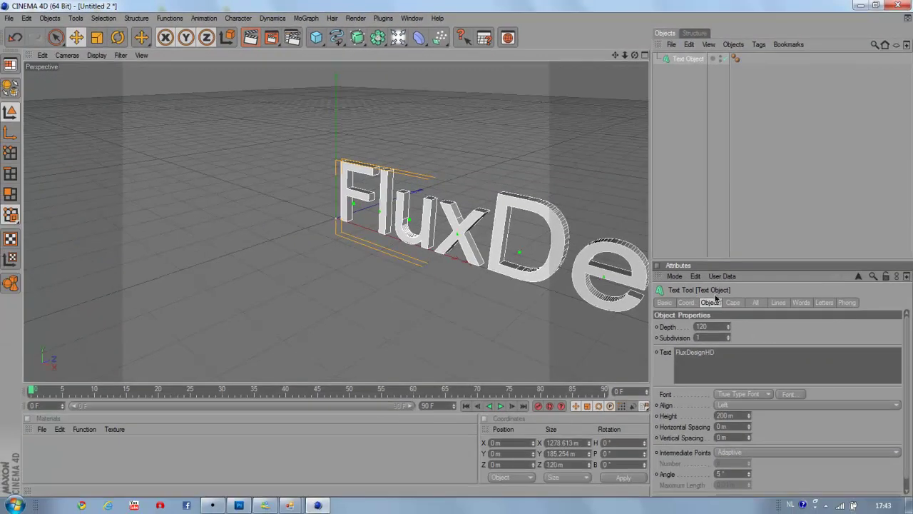
alt+drag(598, 155, 457, 249)
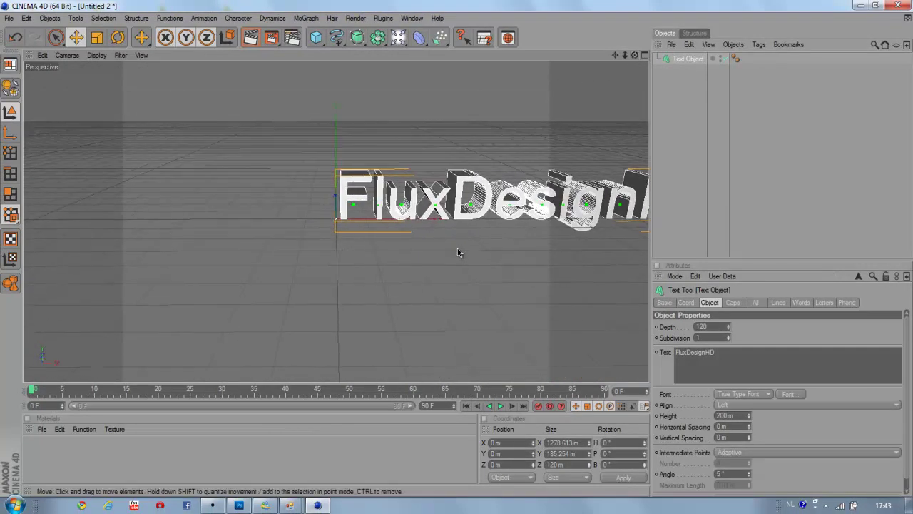
drag(619, 58, 454, 251)
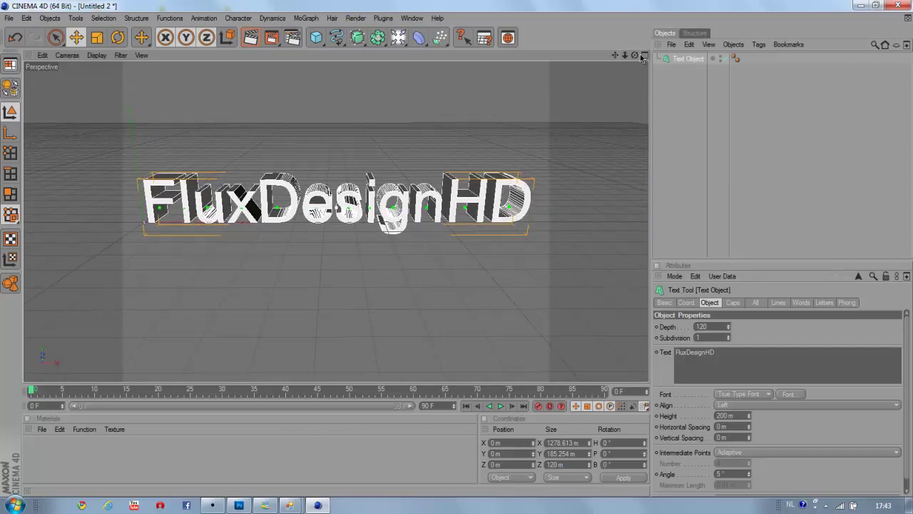
- Change the text's font to Slant and move the text object about 89 m along X
click(788, 394)
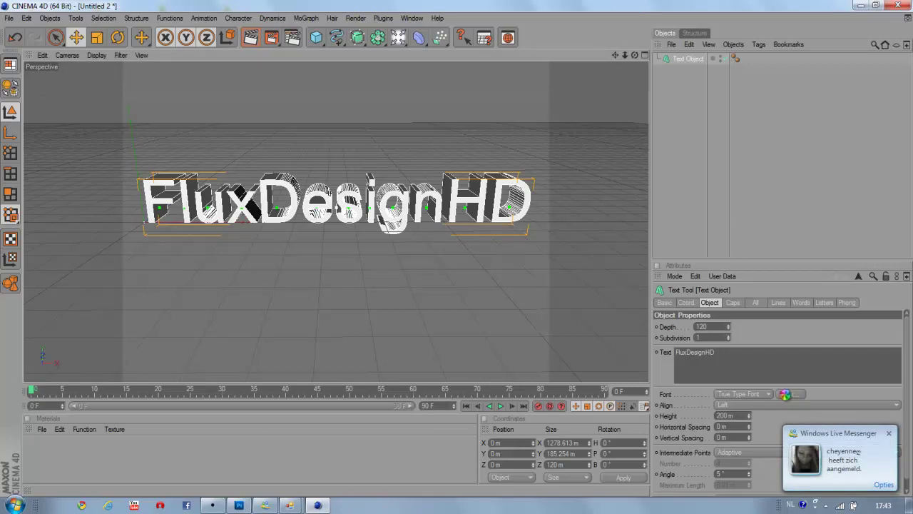
click(889, 433)
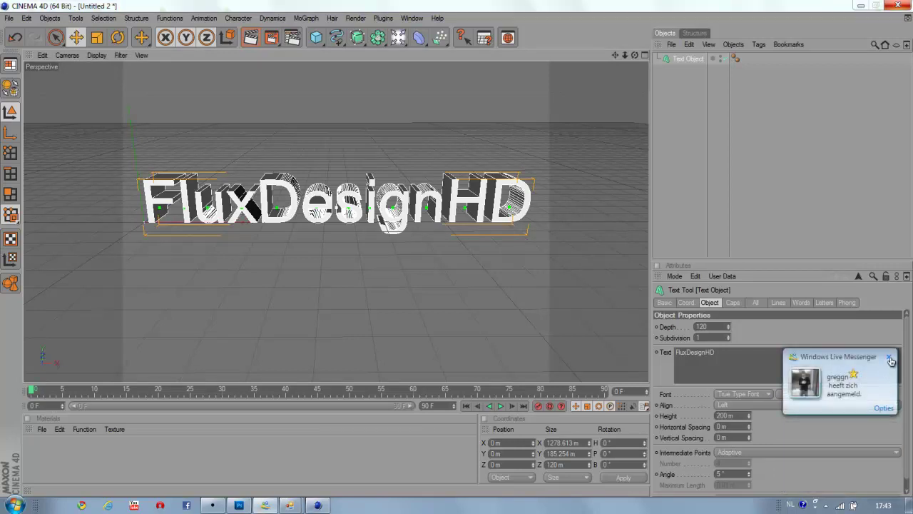
click(889, 356)
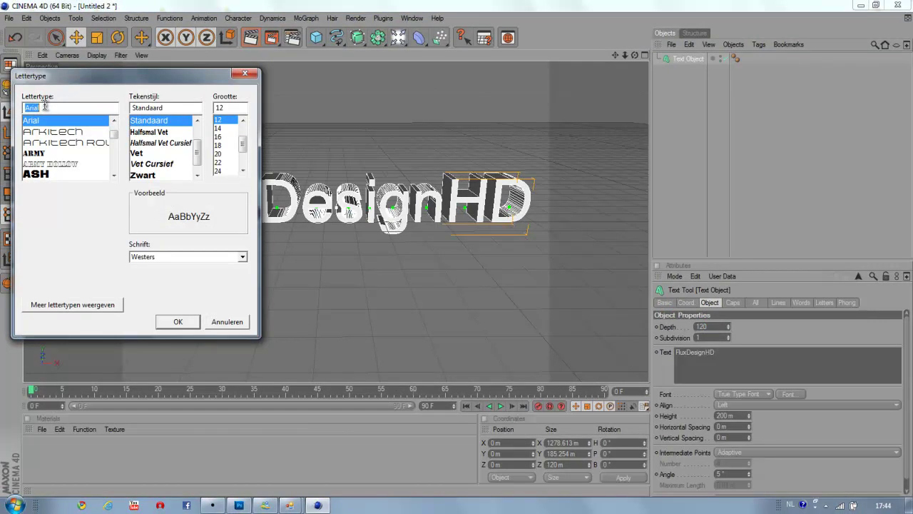
text(sl)
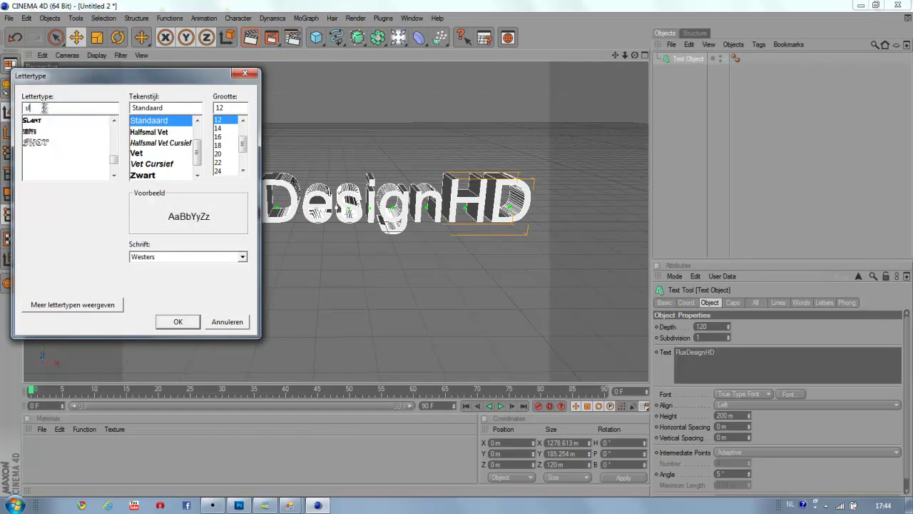
click(46, 121)
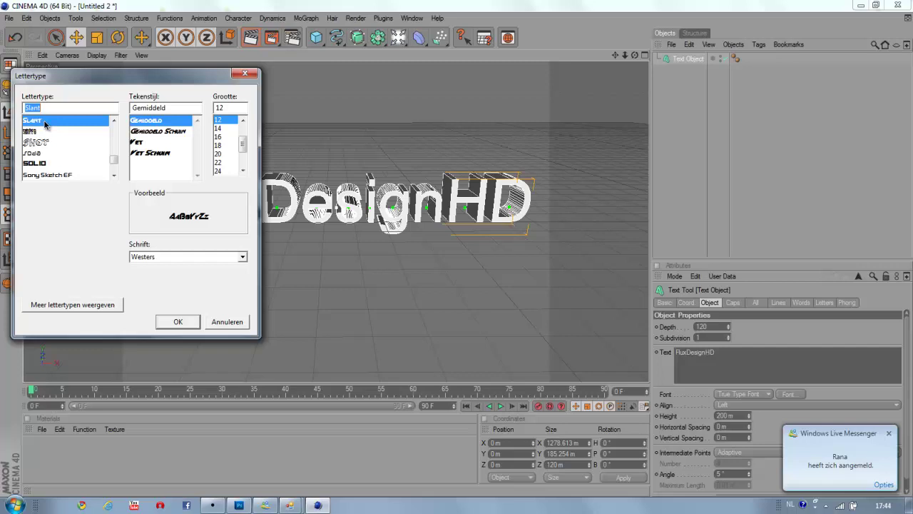
click(46, 163)
key(Up)
key(Up)
key(Up)
key(Up)
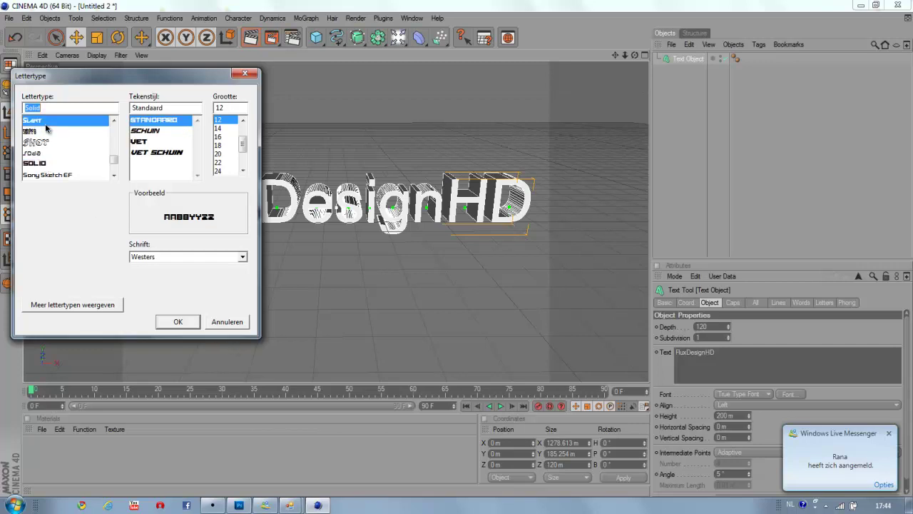
click(176, 321)
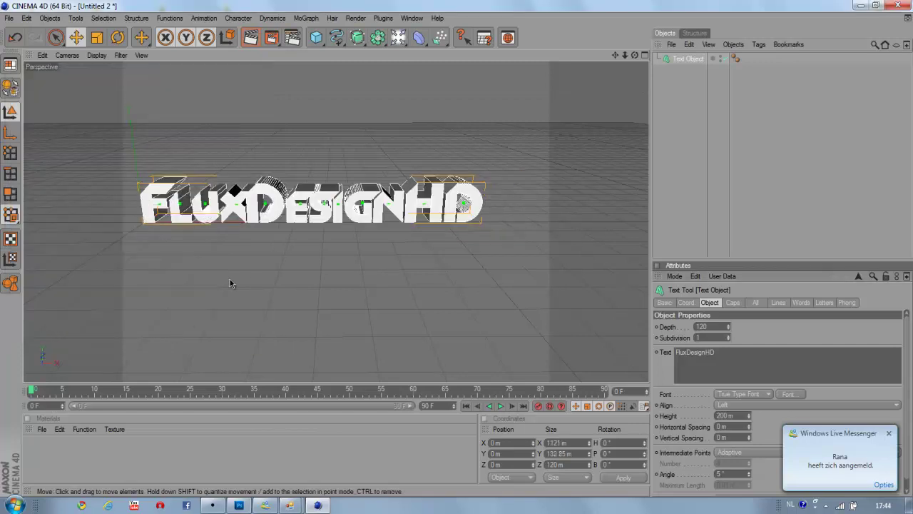
drag(188, 222, 458, 252)
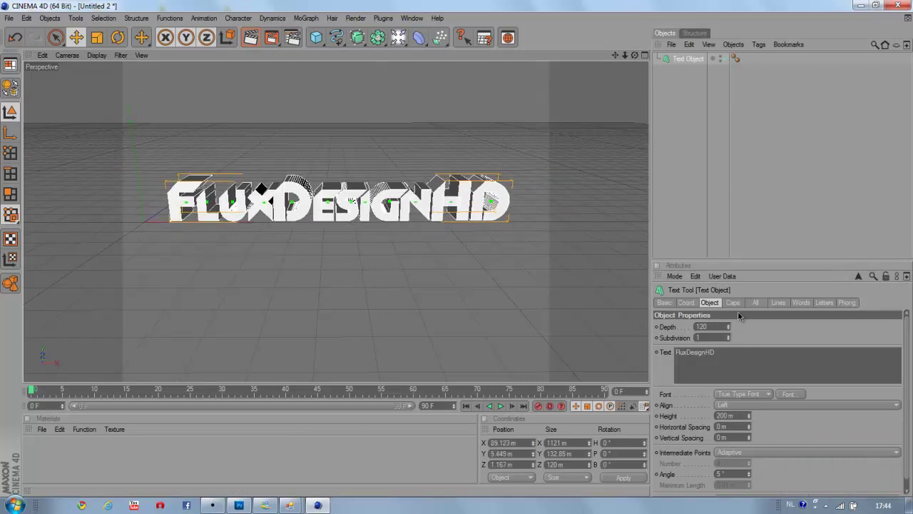
- Create a new material and set its colour to dark grey, RGB 32, 32, 32
double_click(41, 463)
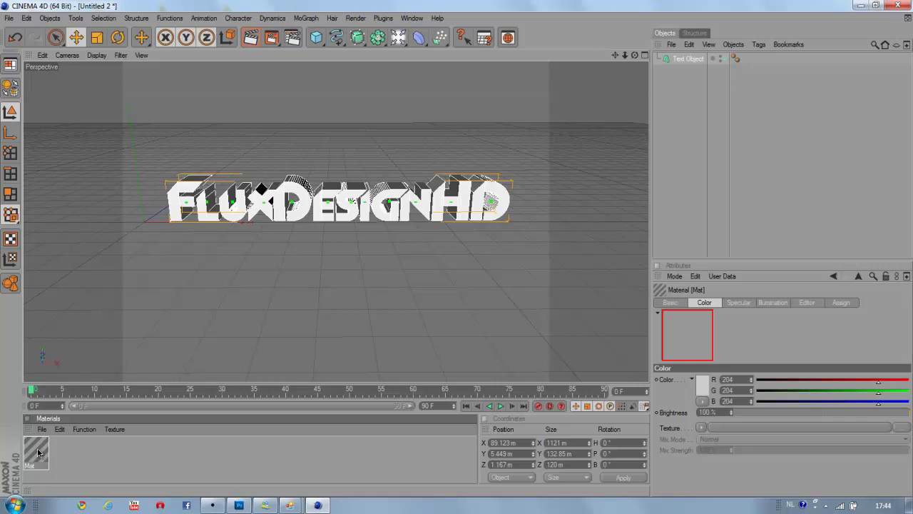
double_click(37, 455)
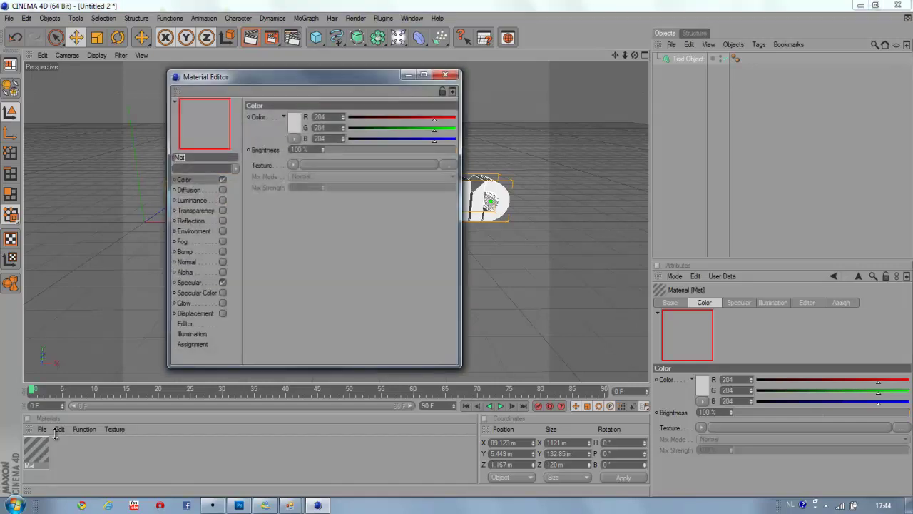
drag(224, 80, 278, 80)
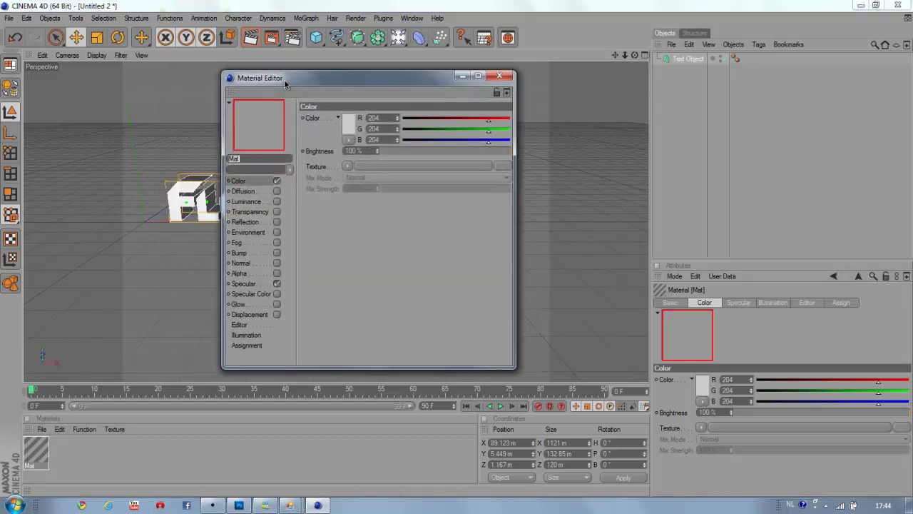
click(348, 122)
click(346, 123)
drag(279, 144, 278, 142)
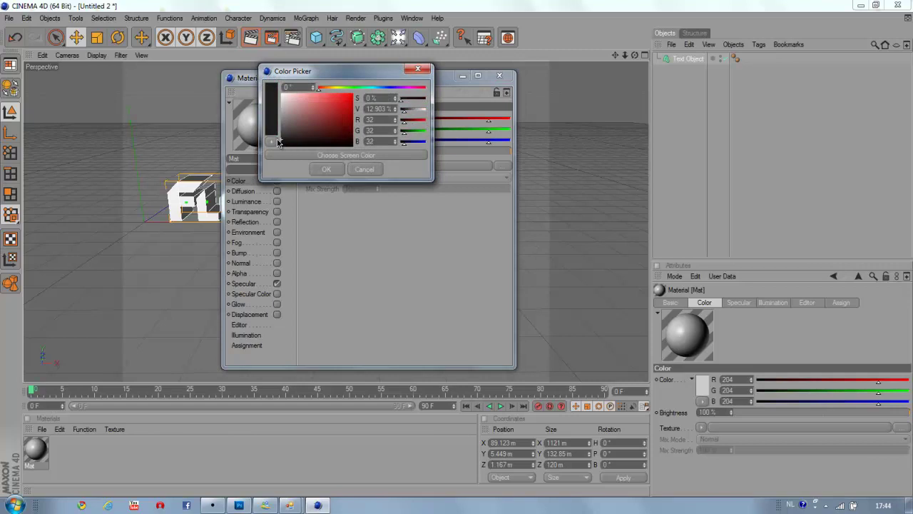
click(322, 170)
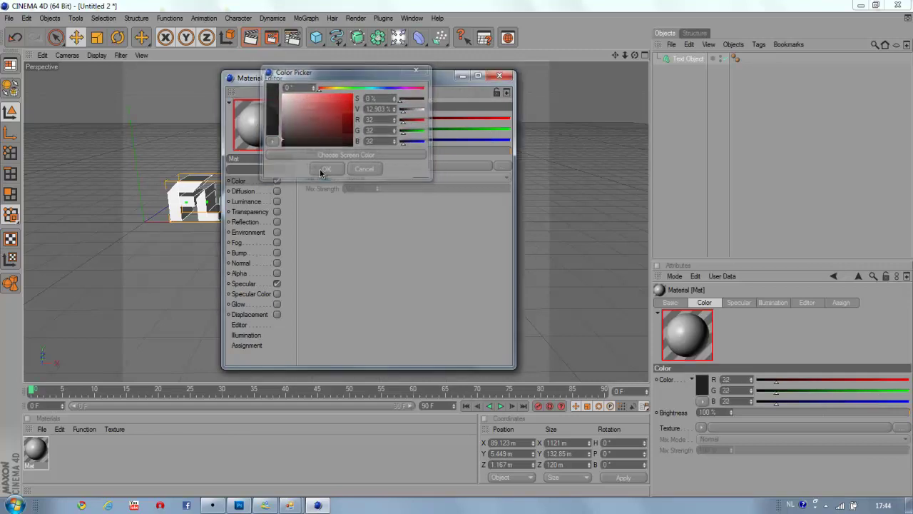
- Disable the dark material's specular channel and apply the material to the text object
click(277, 284)
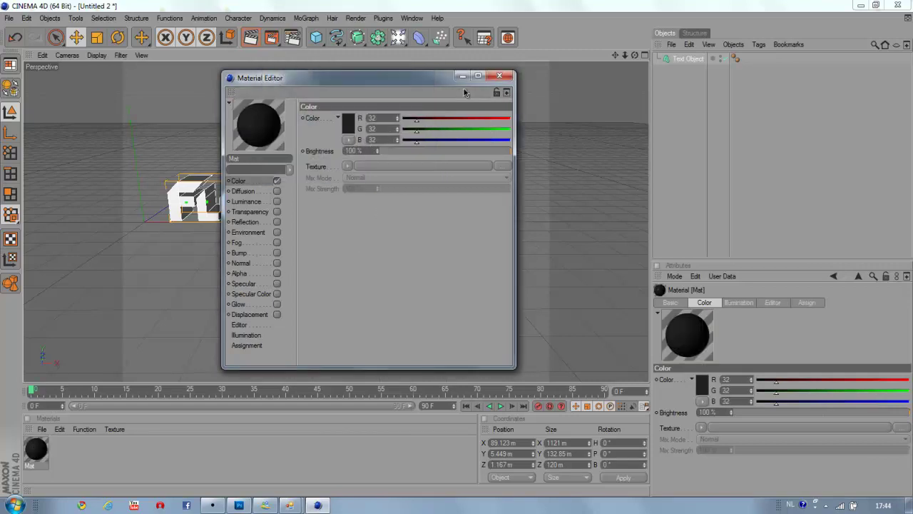
click(502, 77)
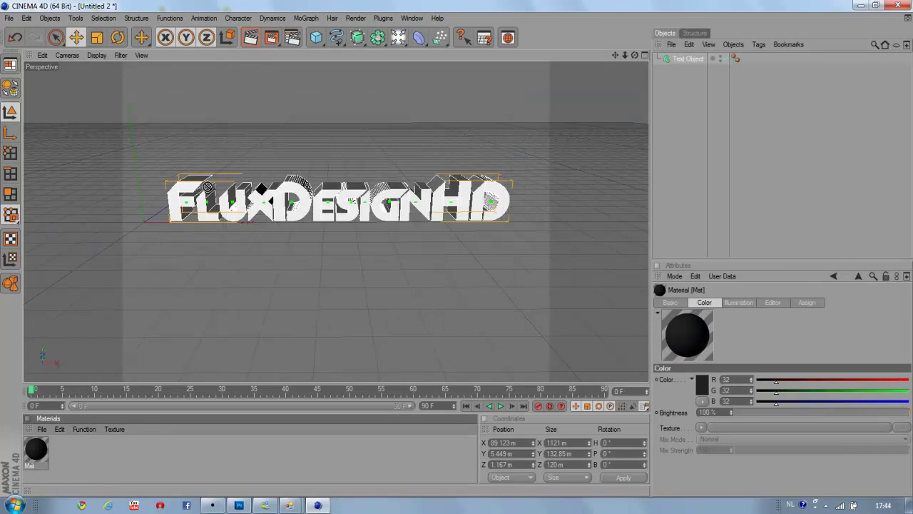
drag(206, 202, 206, 202)
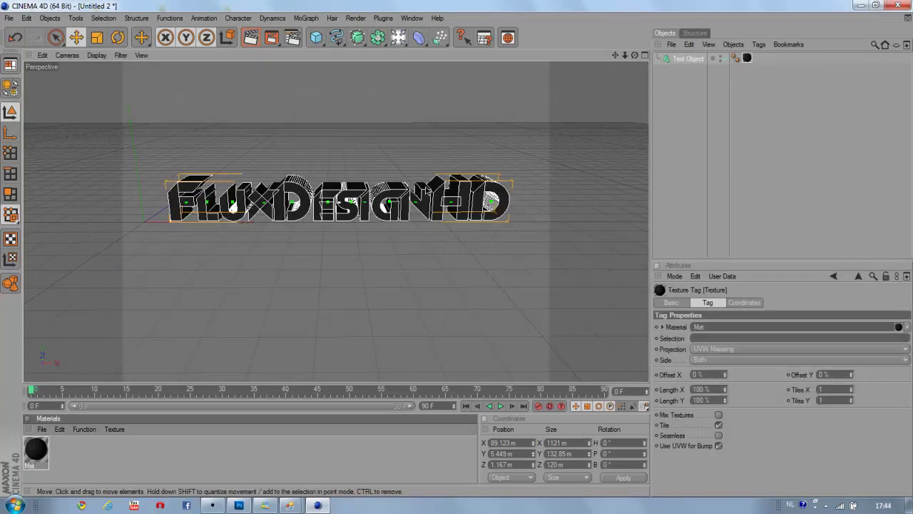
- Set both the start and end caps of the text object to Fillet Cap
click(681, 59)
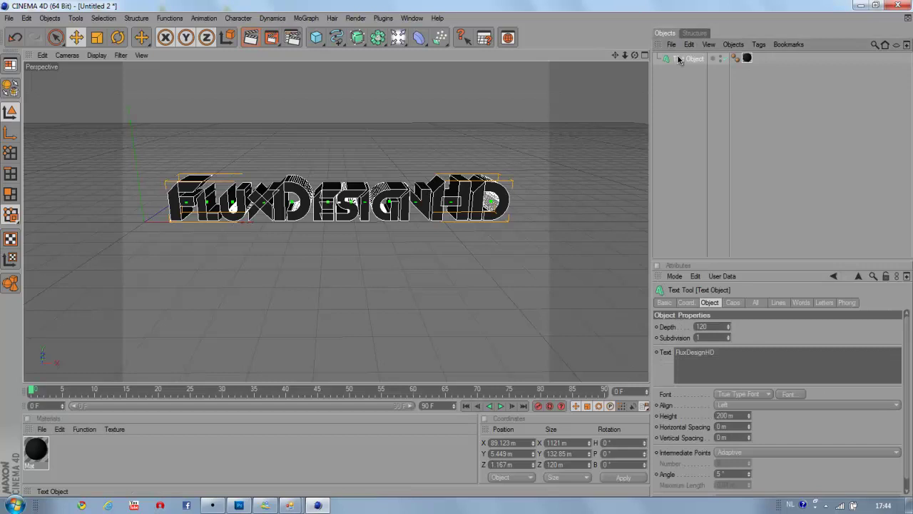
click(738, 304)
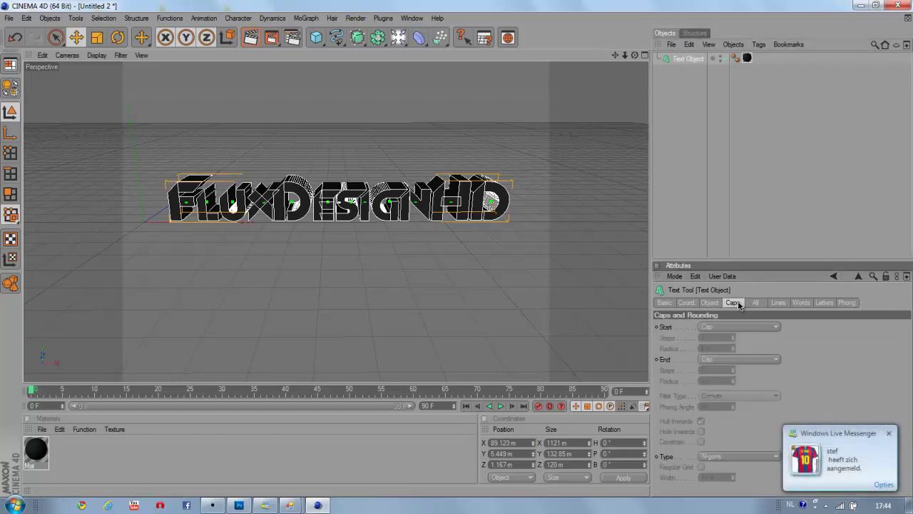
click(734, 326)
click(715, 370)
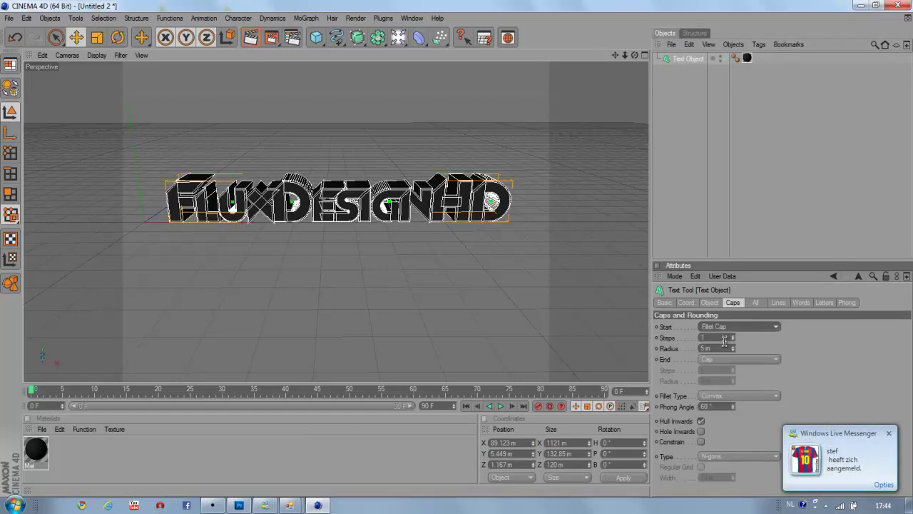
click(725, 359)
click(725, 402)
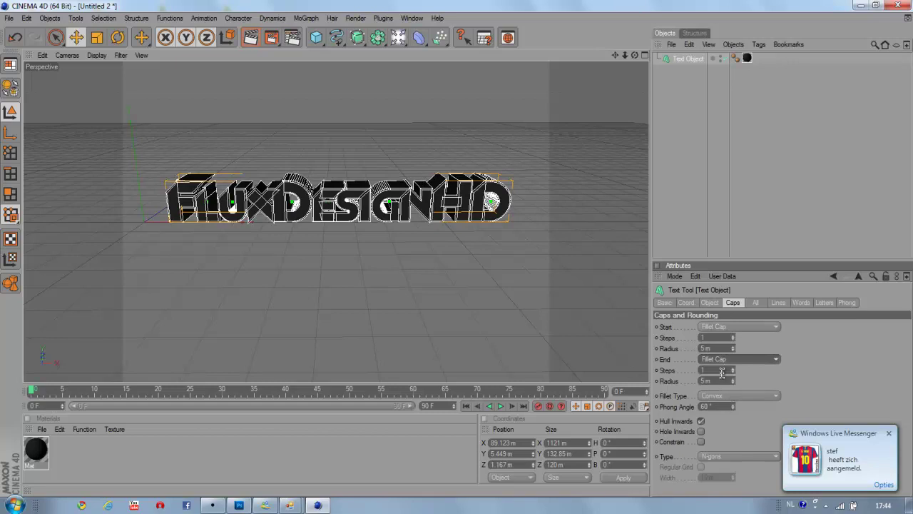
- Set the start and end fillets of the text to a 4 m radius with 2 steps
click(732, 383)
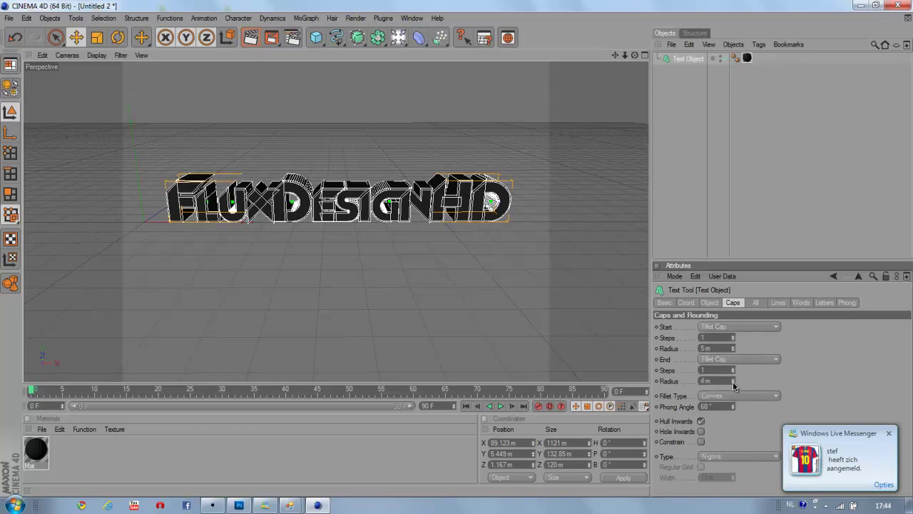
click(733, 351)
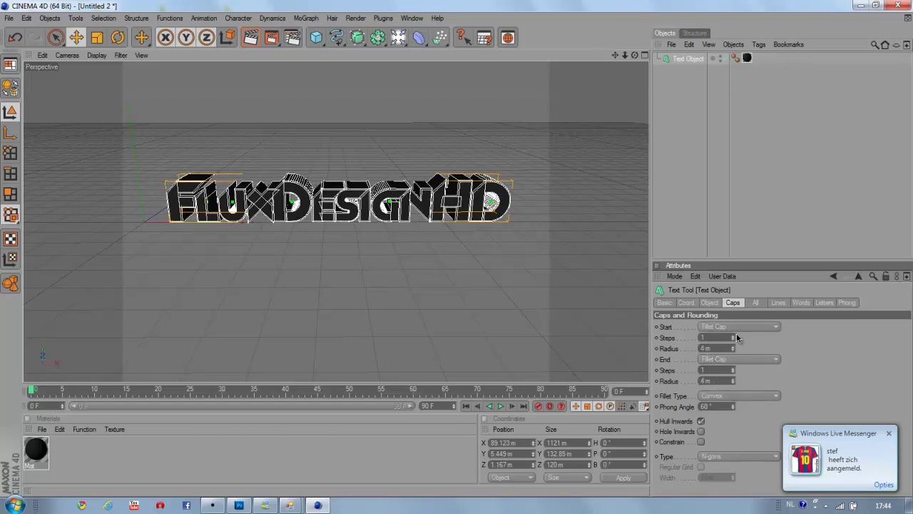
click(733, 338)
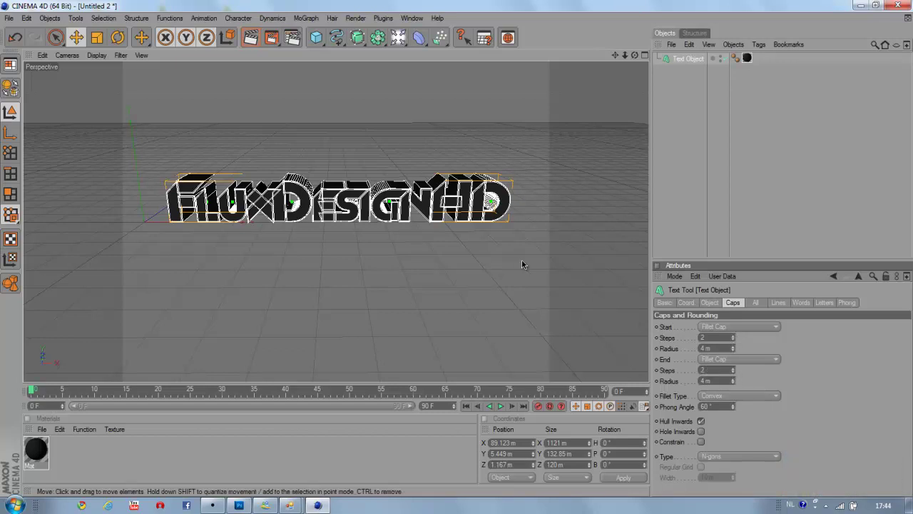
- Restrict the text's dark material to selection C1 and deselect the object
click(746, 58)
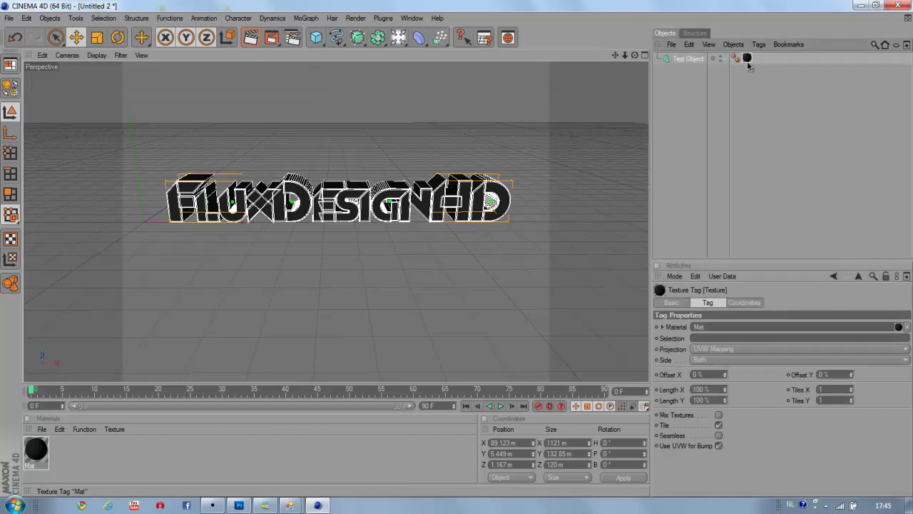
click(674, 338)
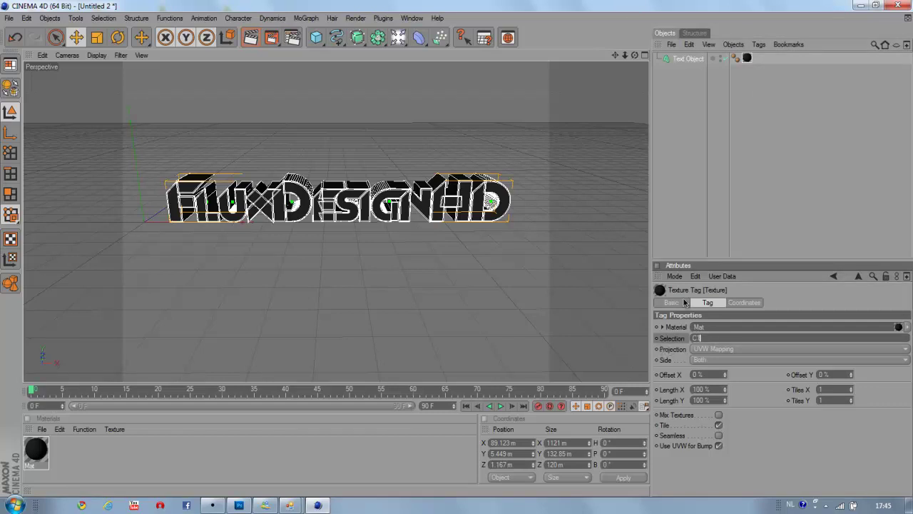
click(707, 217)
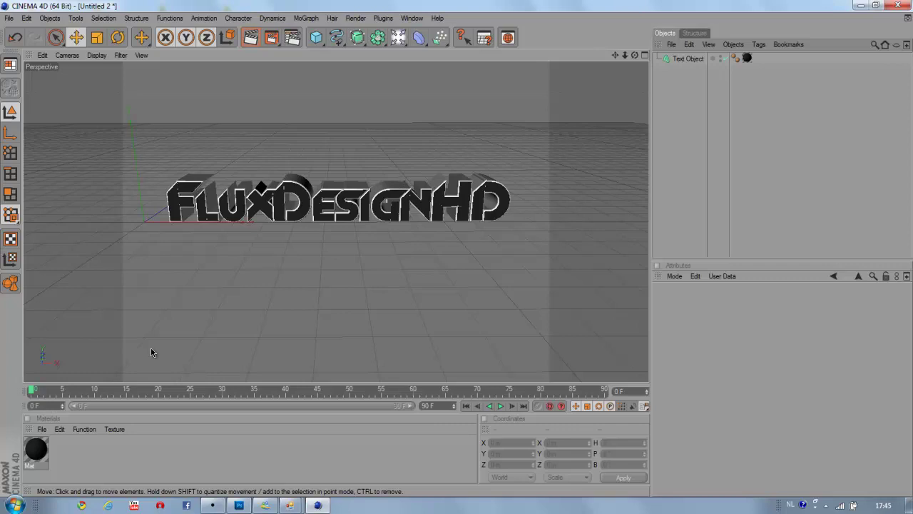
- Create a new Nukei shader material and move its editor clear of the text
click(42, 430)
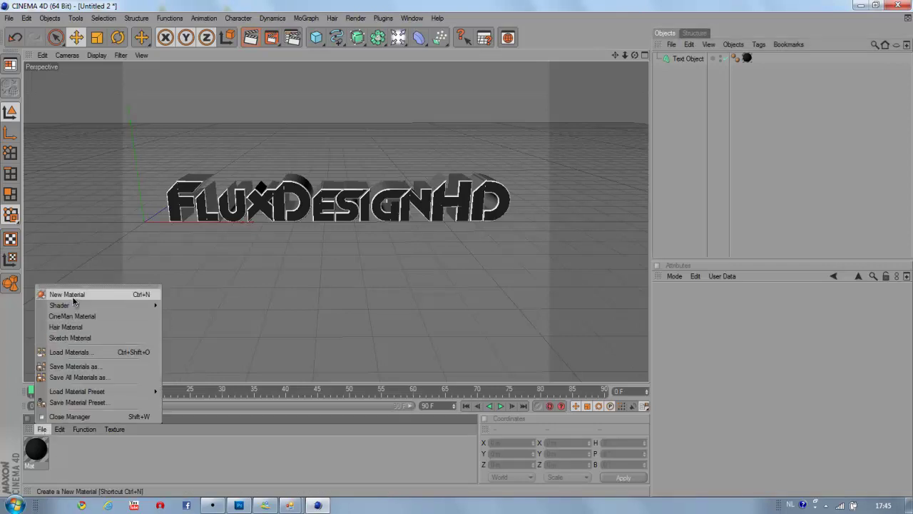
mouse_move(79, 305)
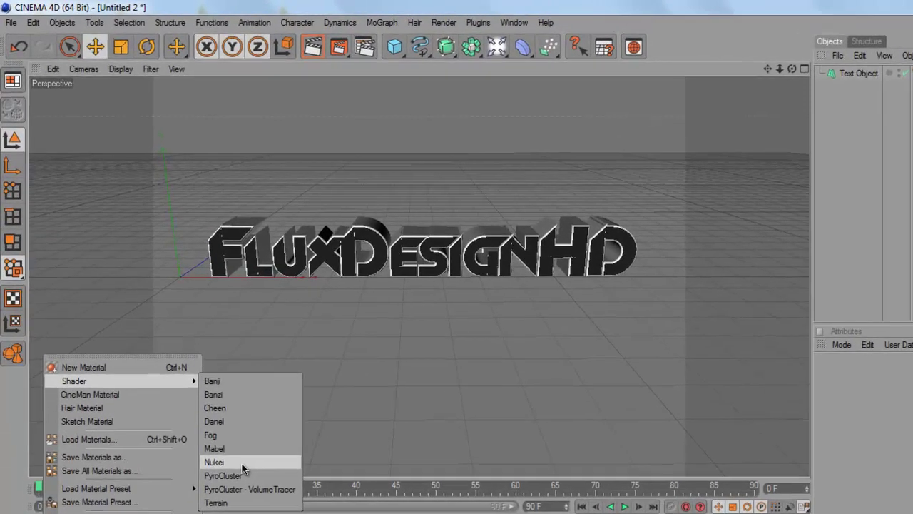
click(193, 370)
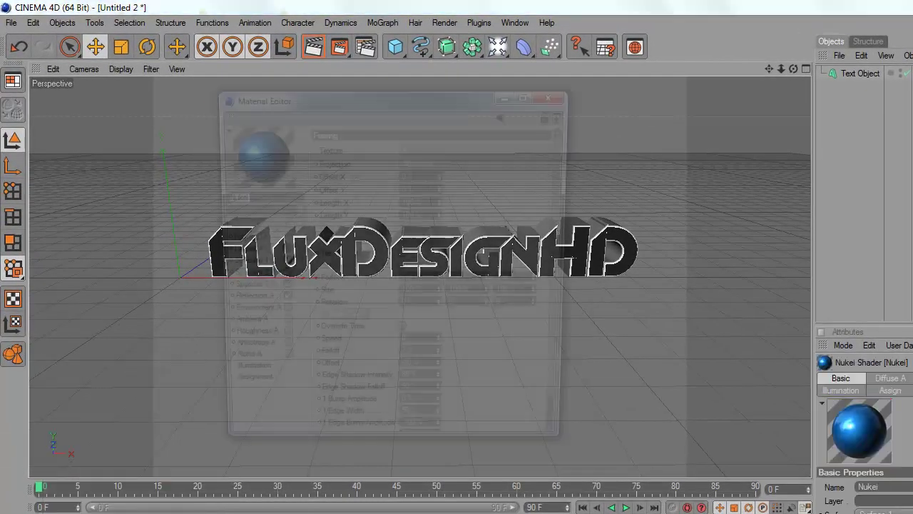
drag(272, 97, 427, 102)
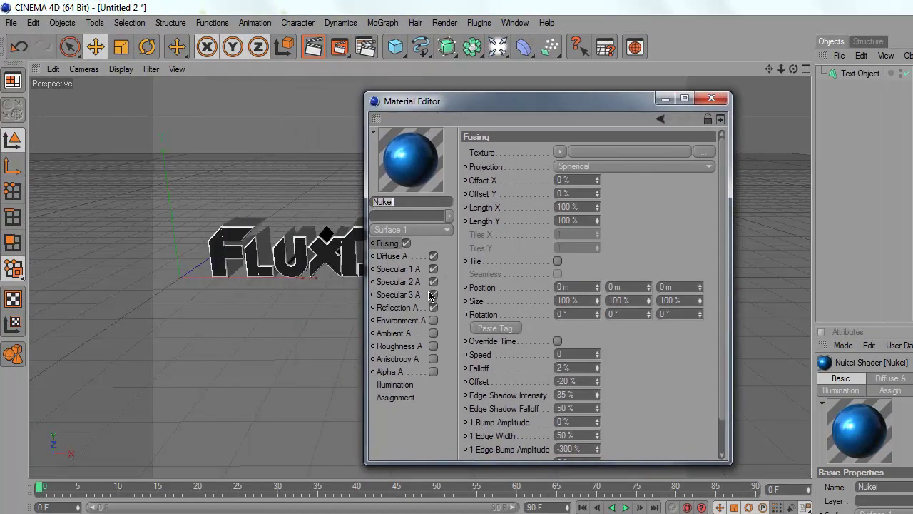
- Set the Nukei material's Diffuse A color to yellow, RGB 241, 231, 51
click(392, 255)
click(520, 151)
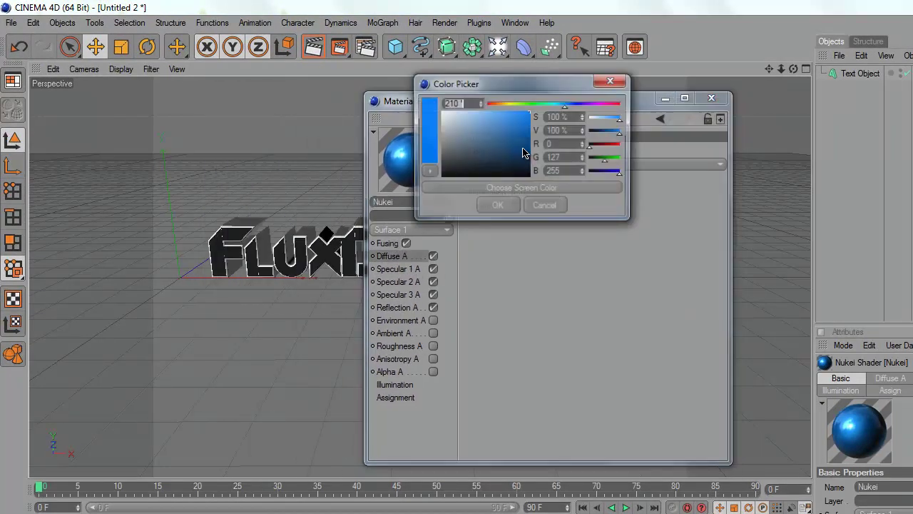
drag(528, 107, 511, 115)
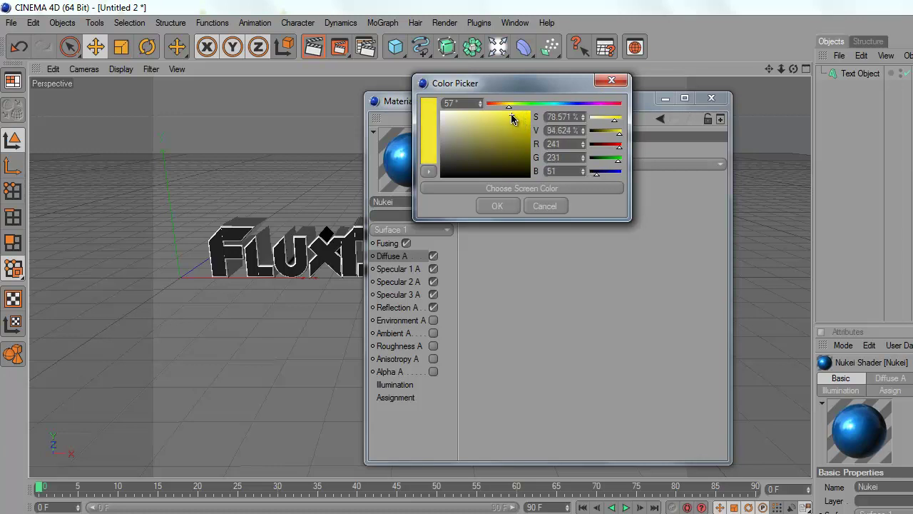
click(495, 208)
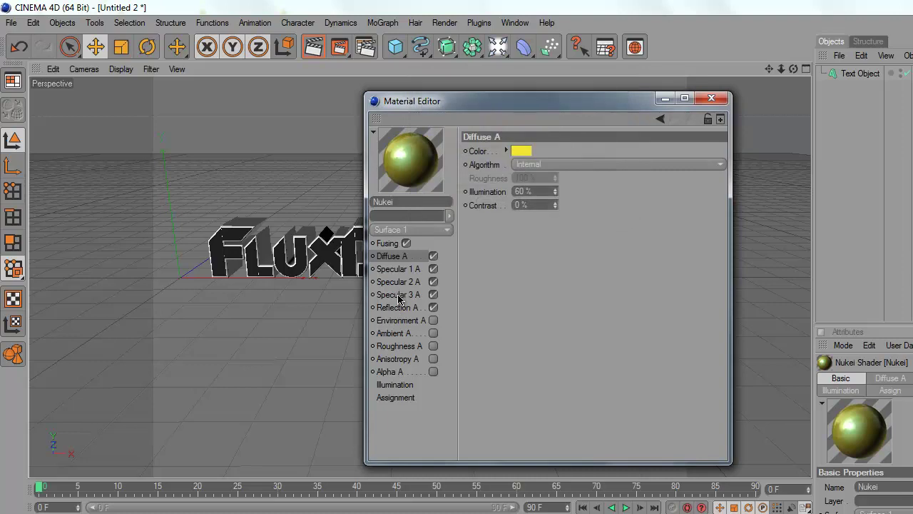
- Set the Nukei material's Specular 3 A color to a bright yellow, RGB 255, 234, 4
click(398, 295)
click(511, 151)
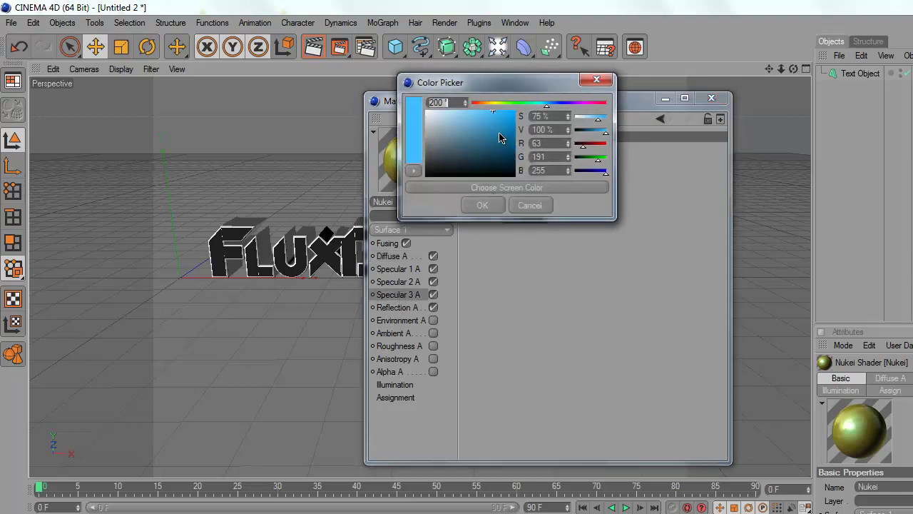
drag(498, 106, 492, 105)
click(515, 114)
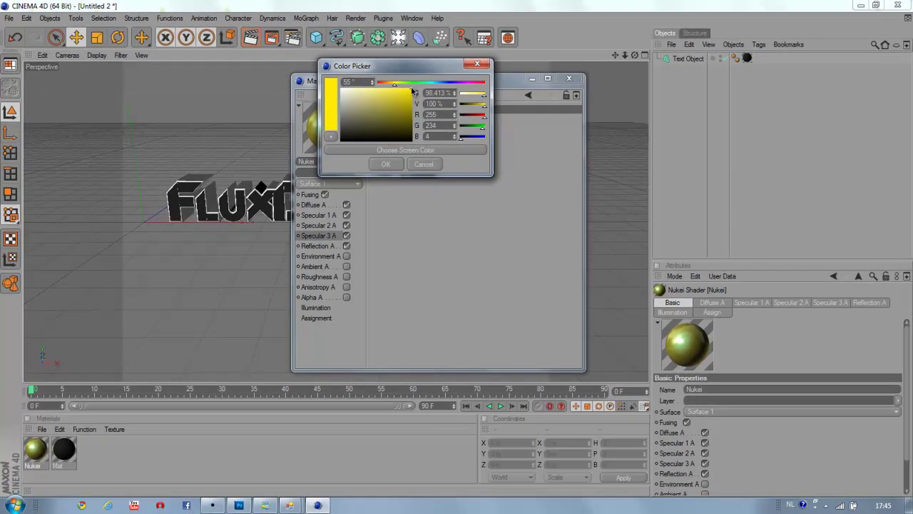
click(386, 164)
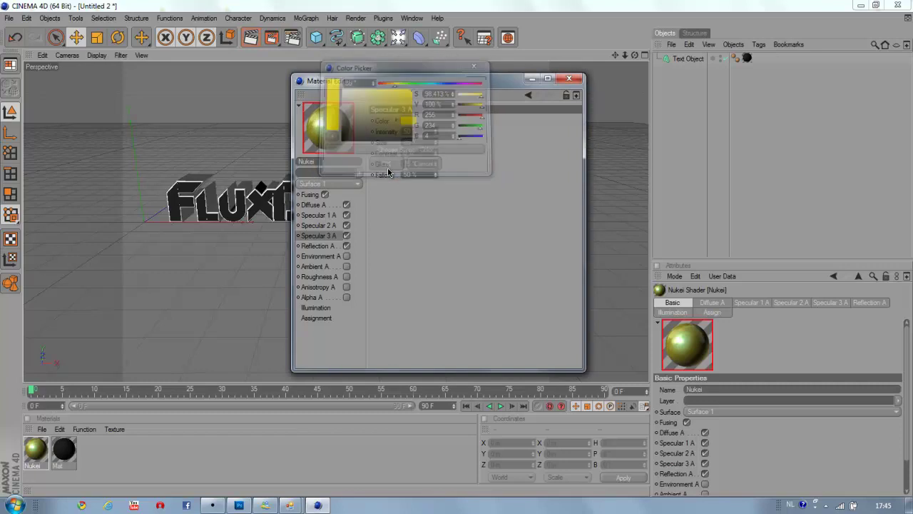
- Disable the Nukei material's Specular 2 A and Specular 1 A channels and close its editor
click(347, 225)
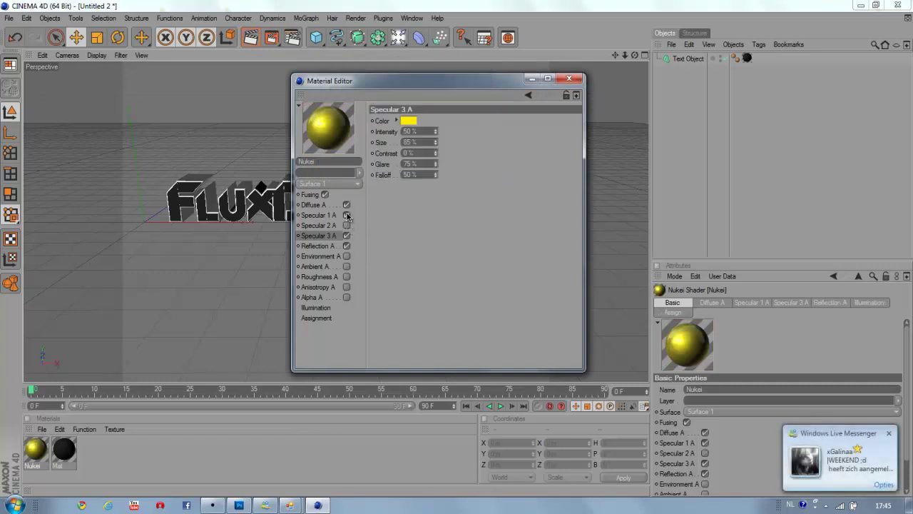
click(347, 214)
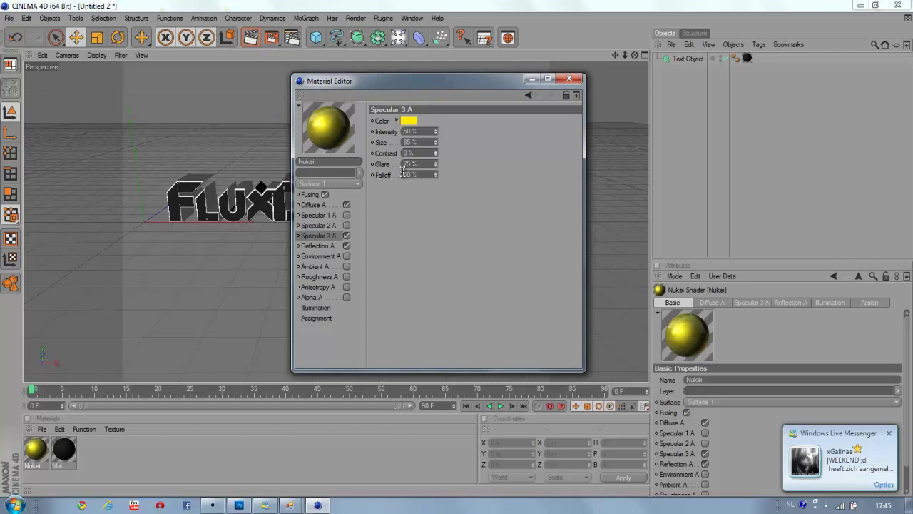
click(569, 78)
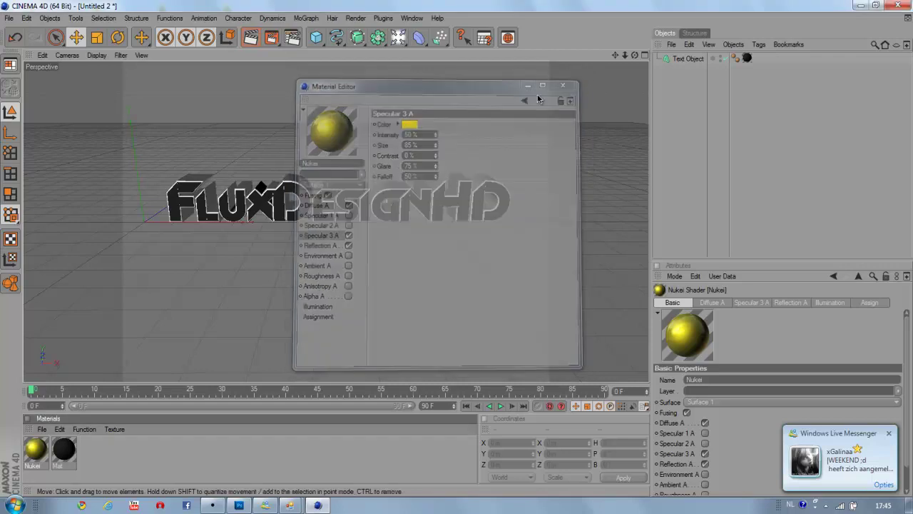
- Apply the Nukei material to the text object with its tag before the dark material's tag, and render the view
drag(199, 262, 688, 60)
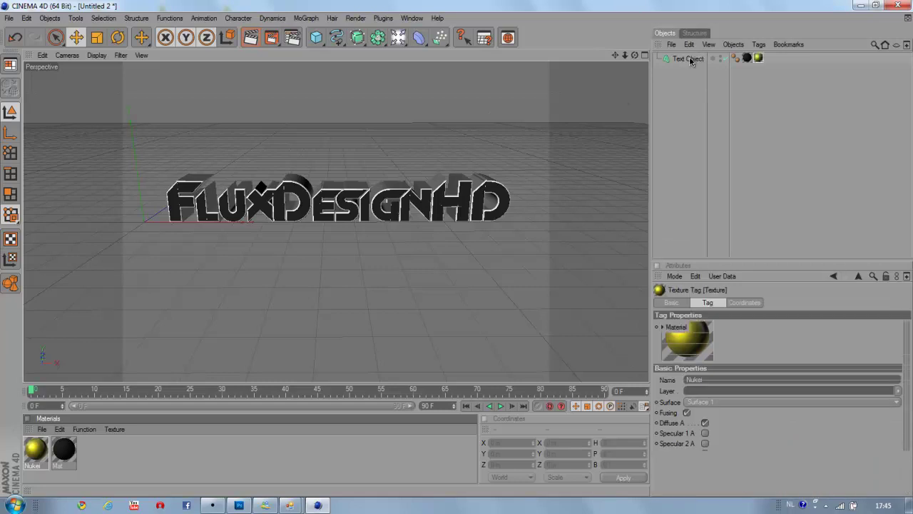
click(747, 58)
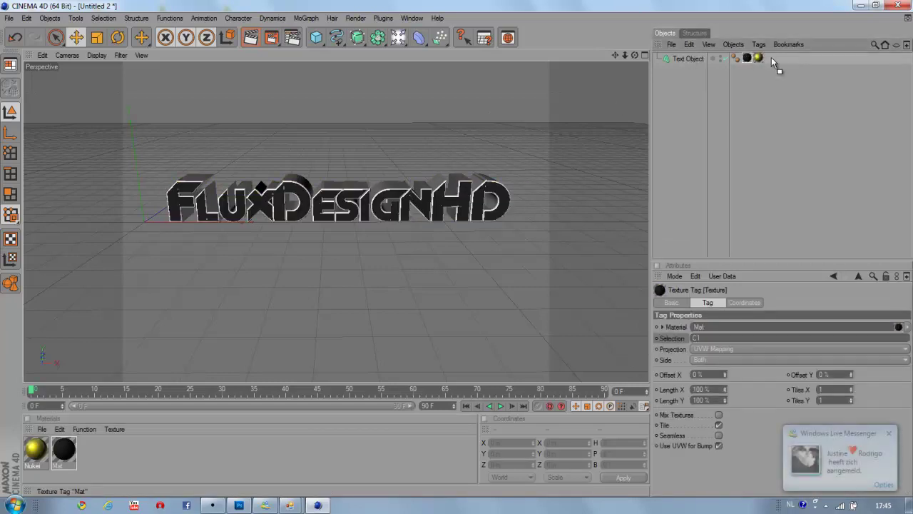
drag(758, 58, 740, 59)
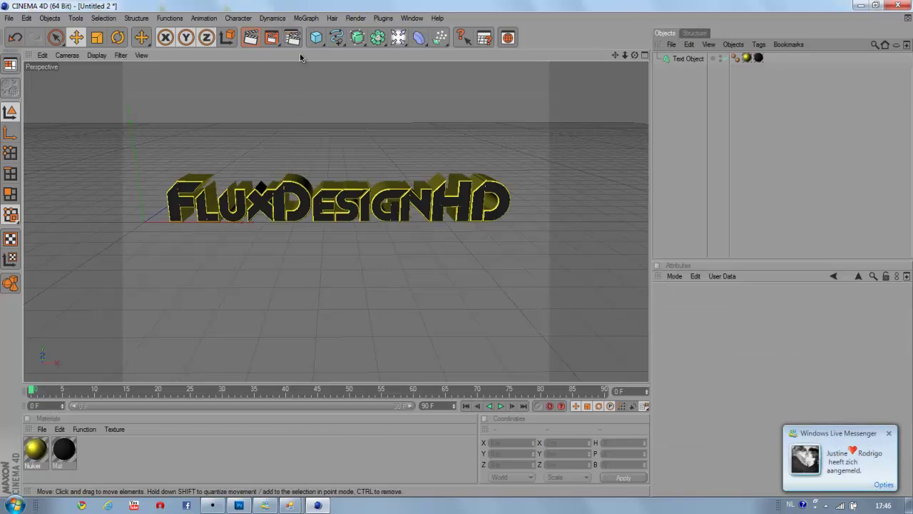
click(250, 37)
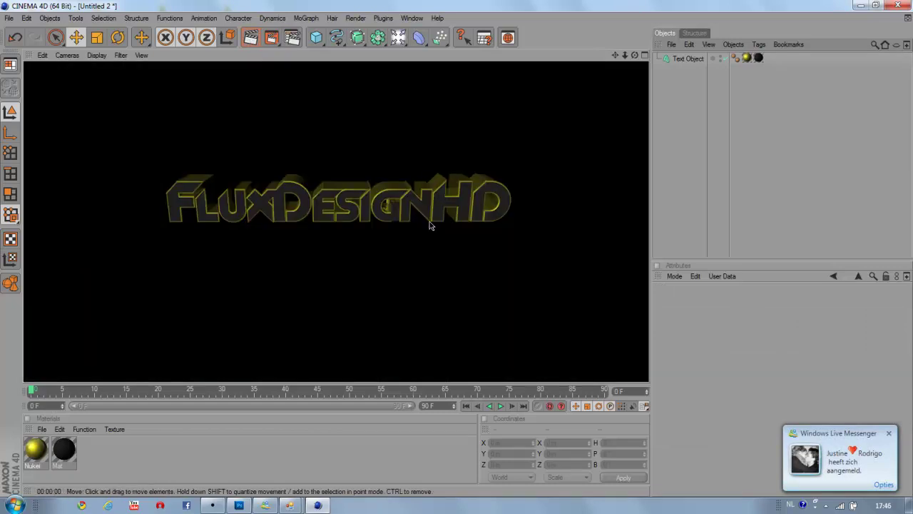
- Add a Sky object to the scene, render the view and deselect the object
scroll(428, 227, up, 1)
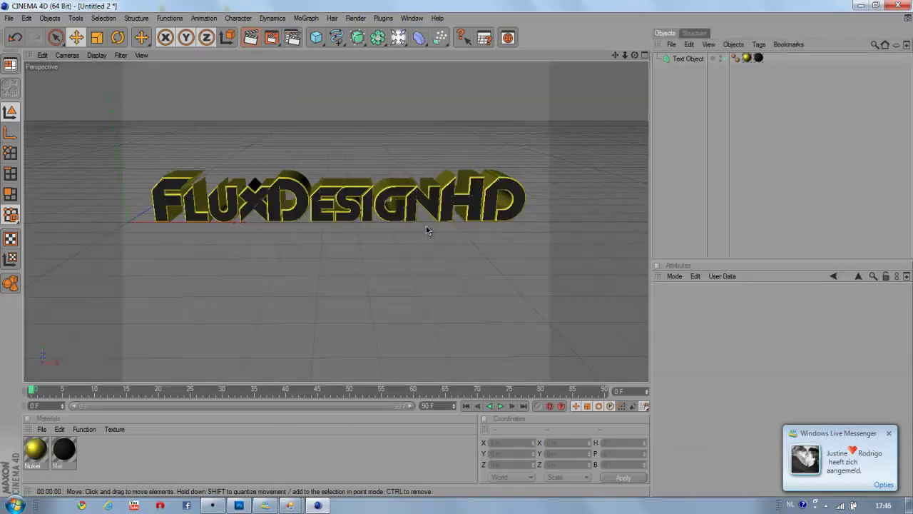
click(418, 37)
click(576, 88)
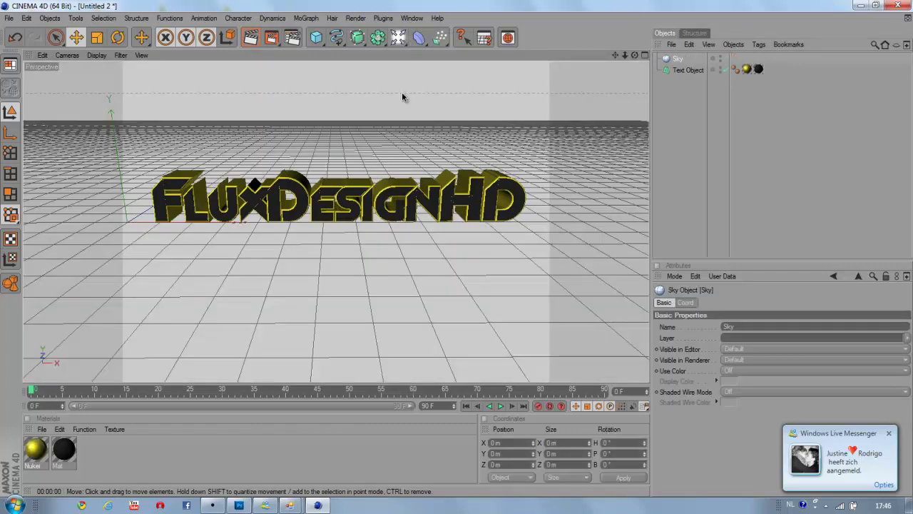
click(249, 38)
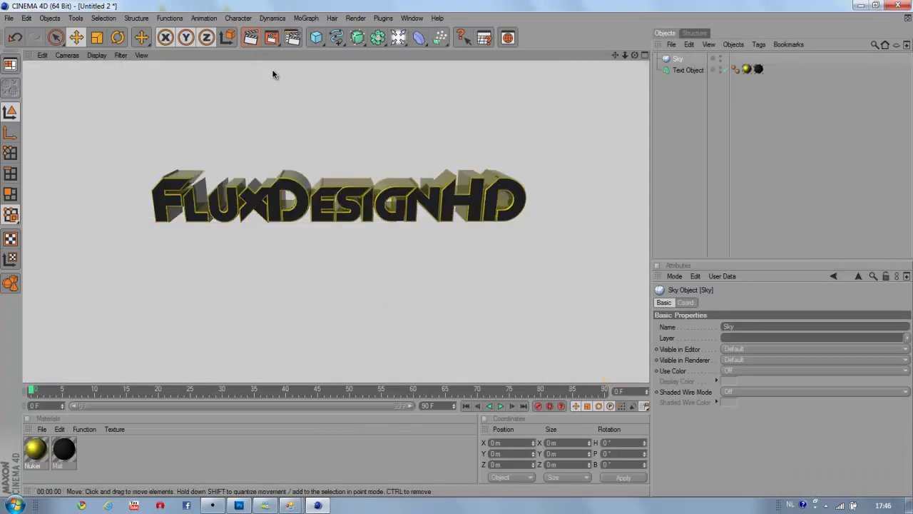
click(412, 151)
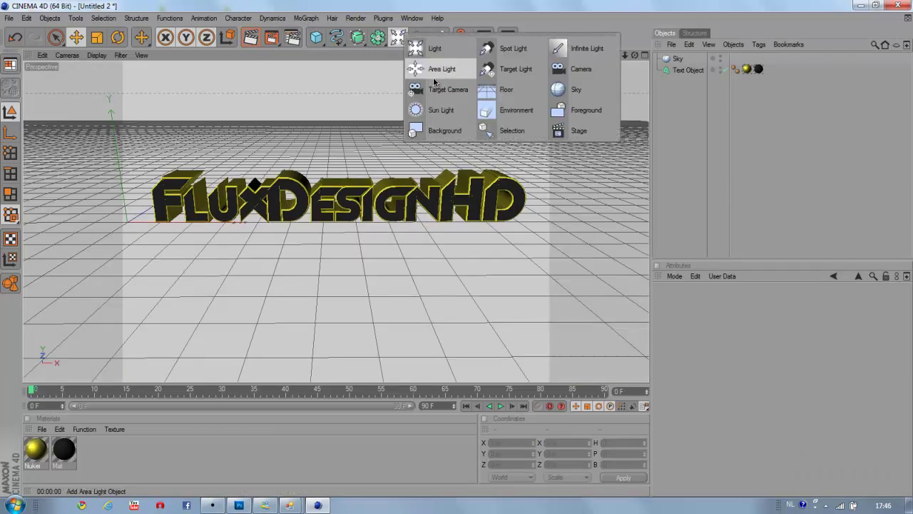
- Open the render settings and add the Ambient Occlusion effect
click(307, 19)
mouse_move(355, 18)
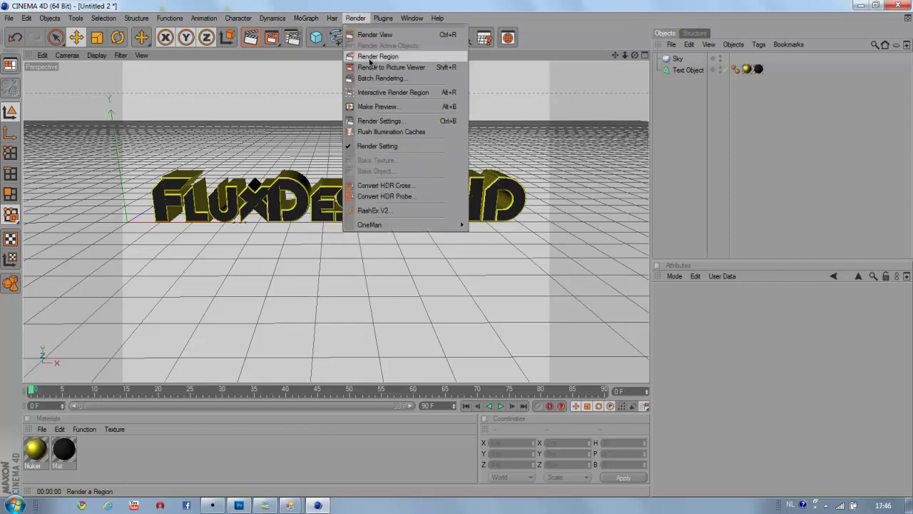
click(378, 120)
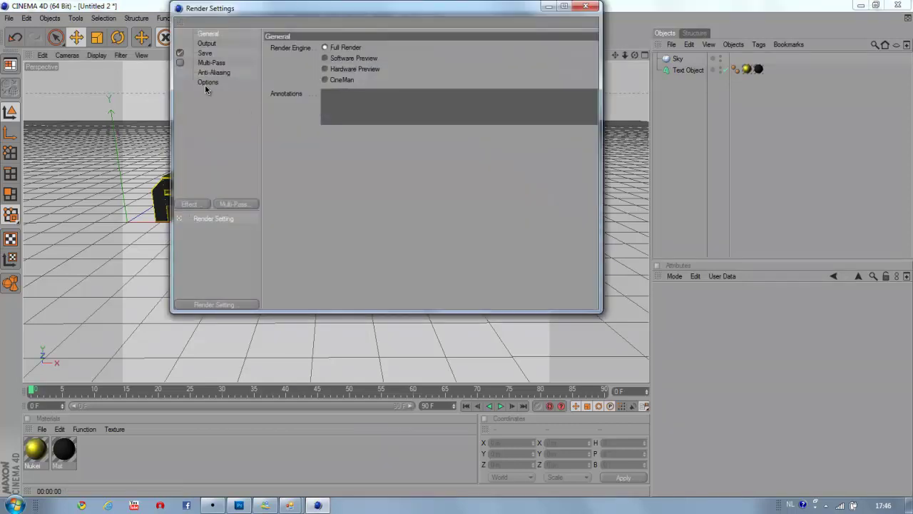
click(187, 205)
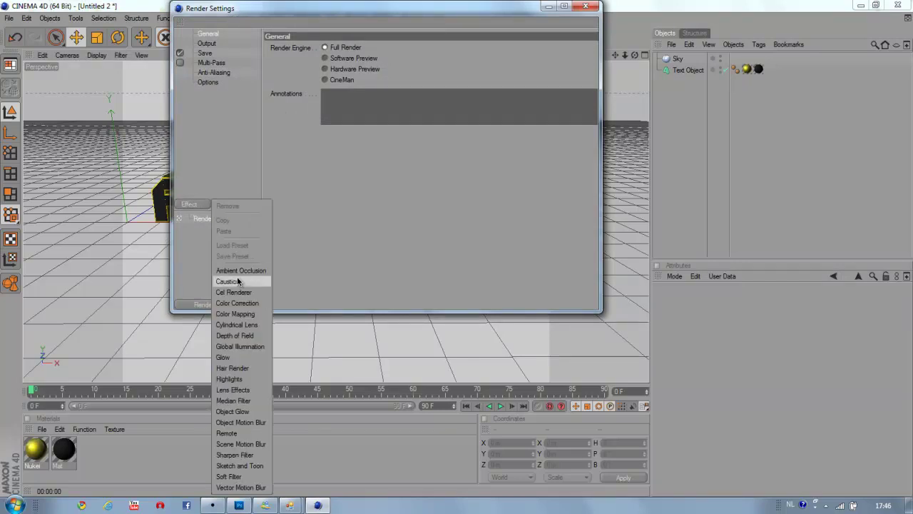
click(236, 270)
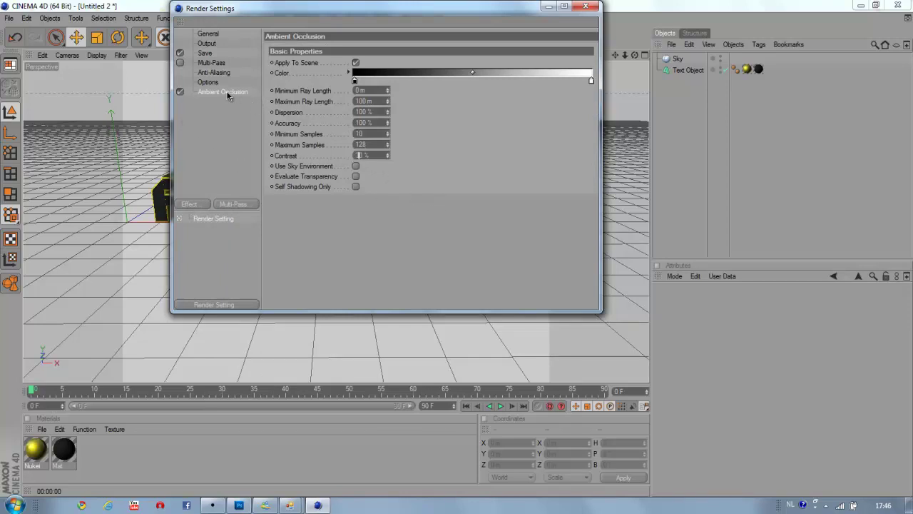
- Set the render's save format to PNG and enable the alpha channel
click(212, 62)
click(210, 55)
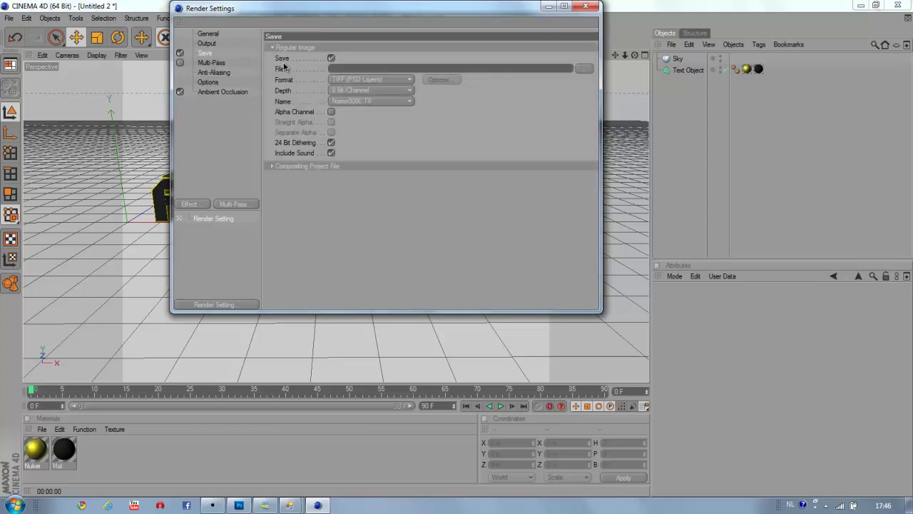
click(338, 80)
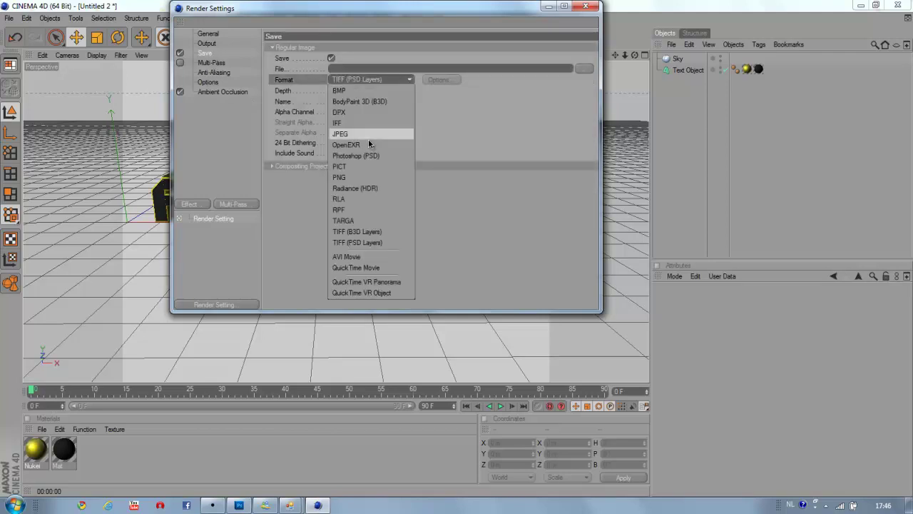
click(356, 176)
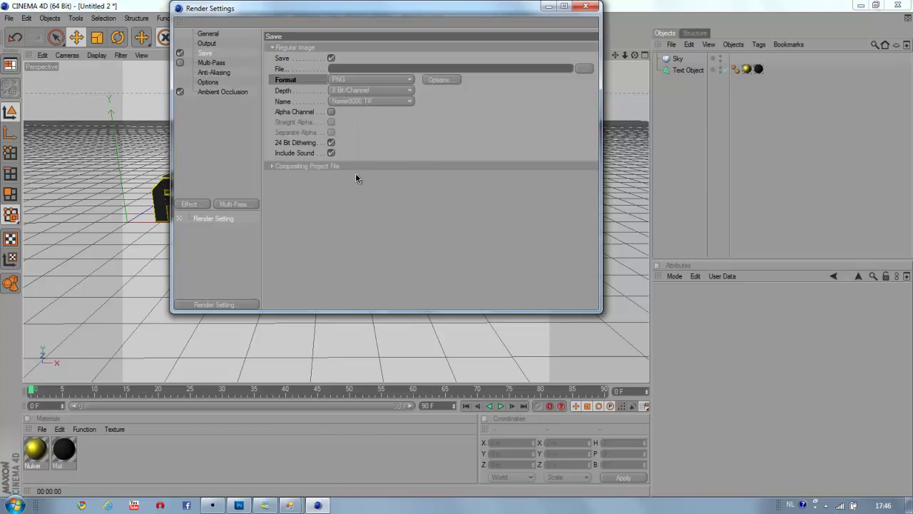
click(331, 112)
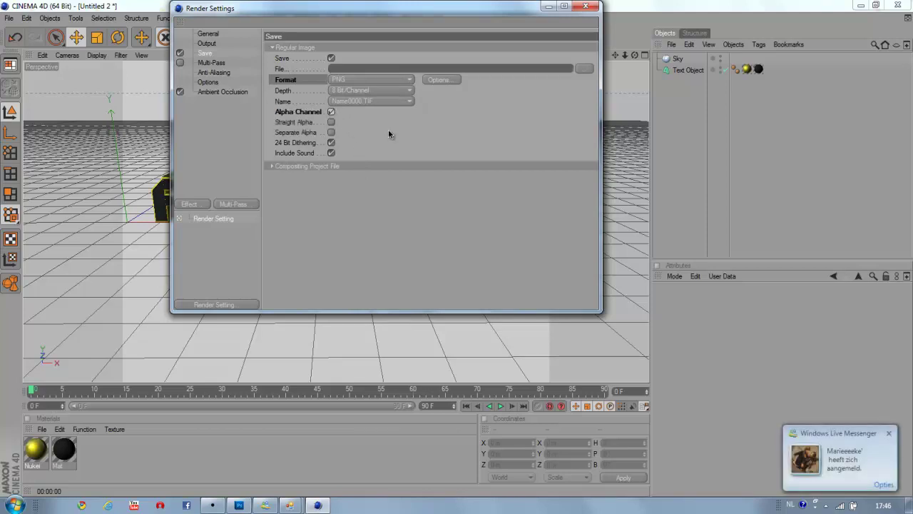
- Set the render output size to 1600 x 900 pixels, close the render settings and render the view
click(212, 34)
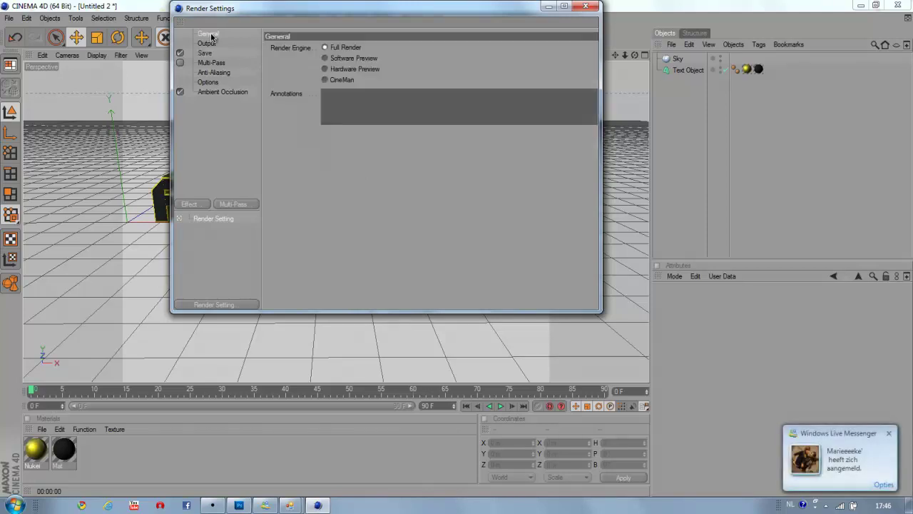
click(210, 43)
click(342, 57)
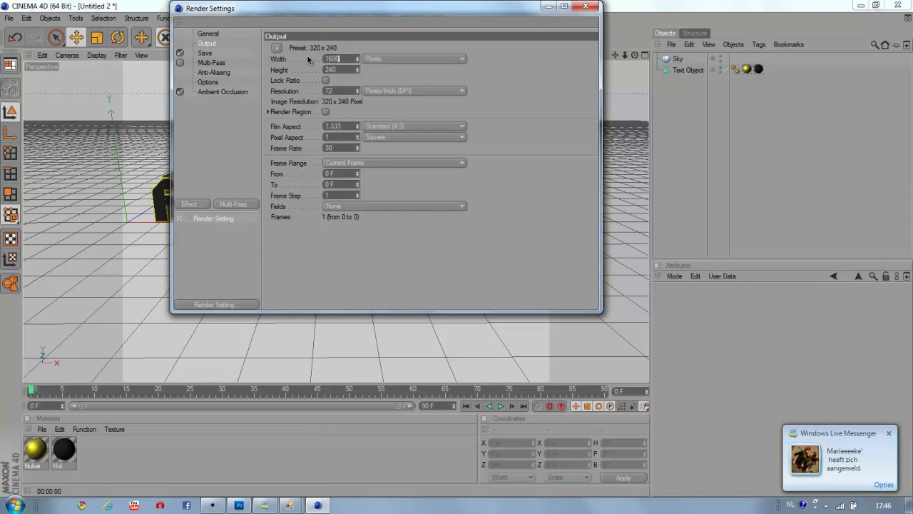
click(344, 69)
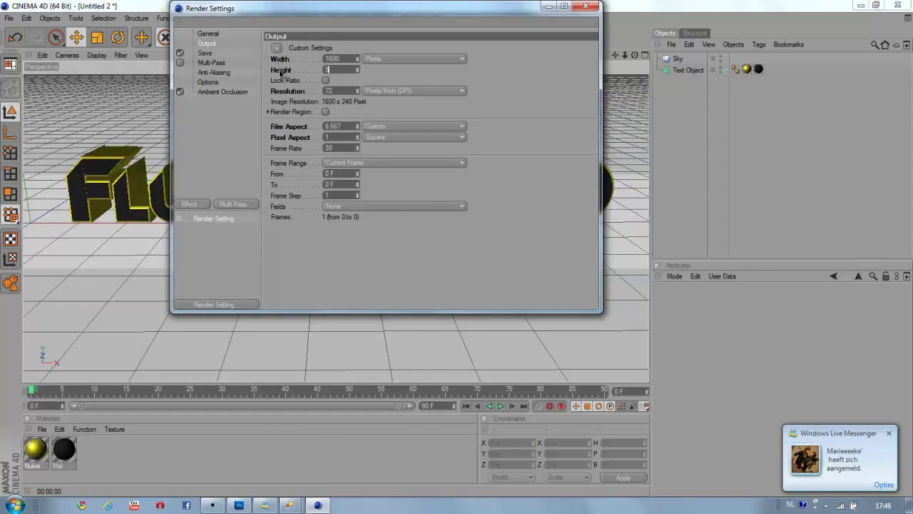
text(900)
key(Return)
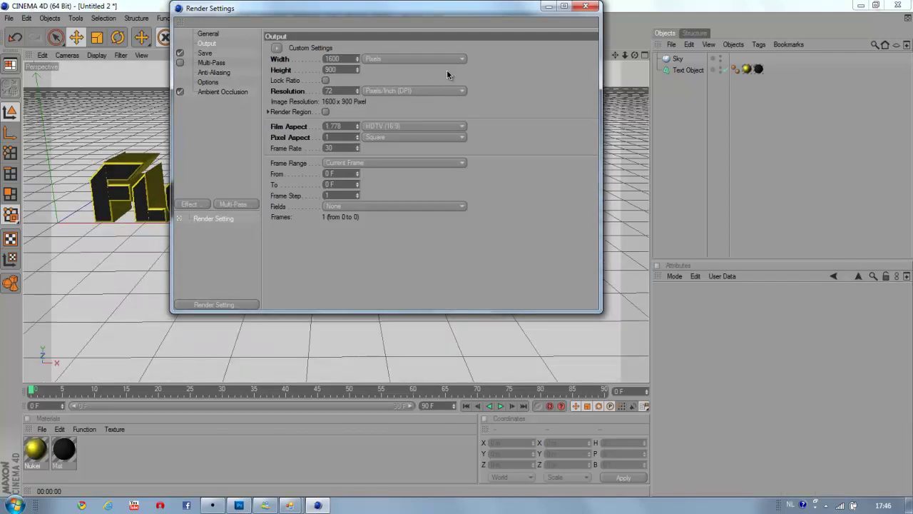
click(586, 6)
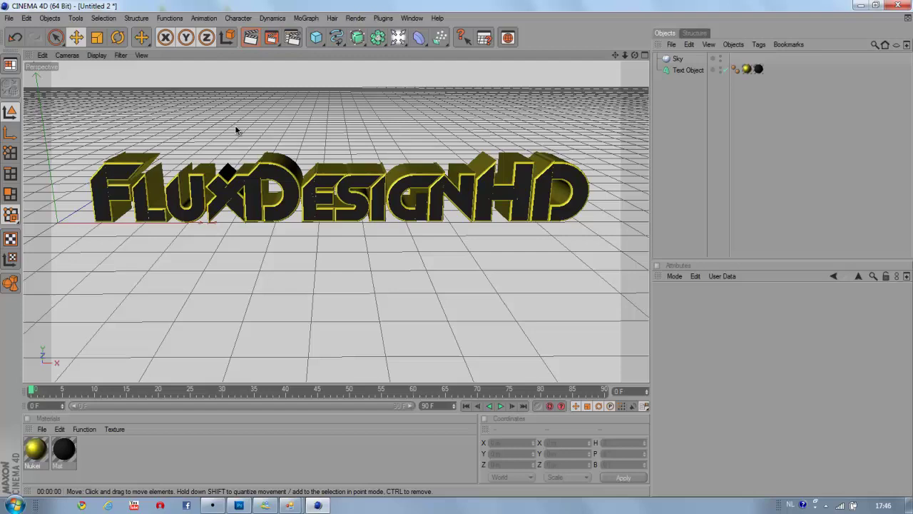
click(252, 39)
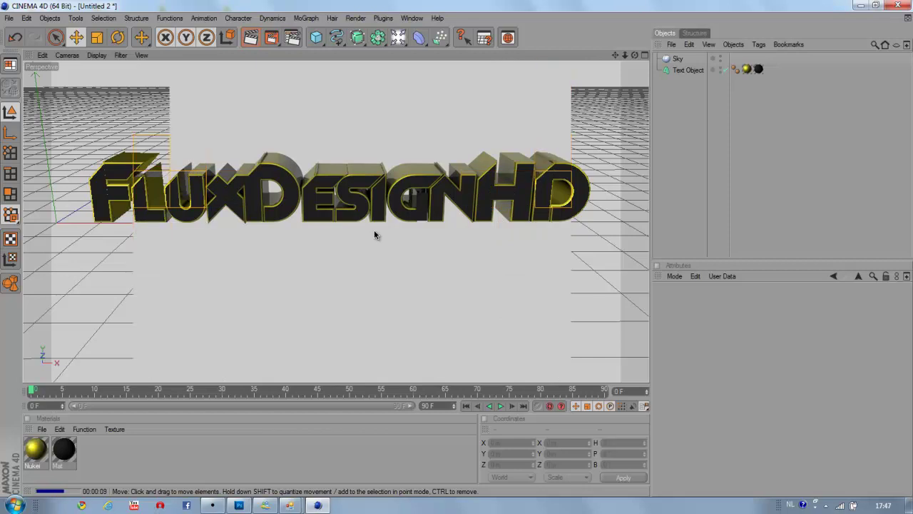
- Set the text object's horizontal spacing to 14 m and reframe the view so the whole text fits
click(686, 70)
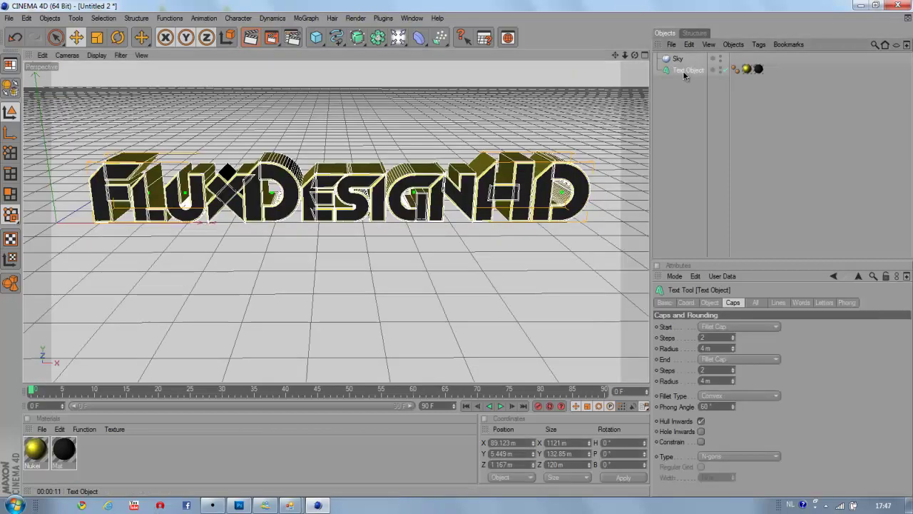
click(716, 303)
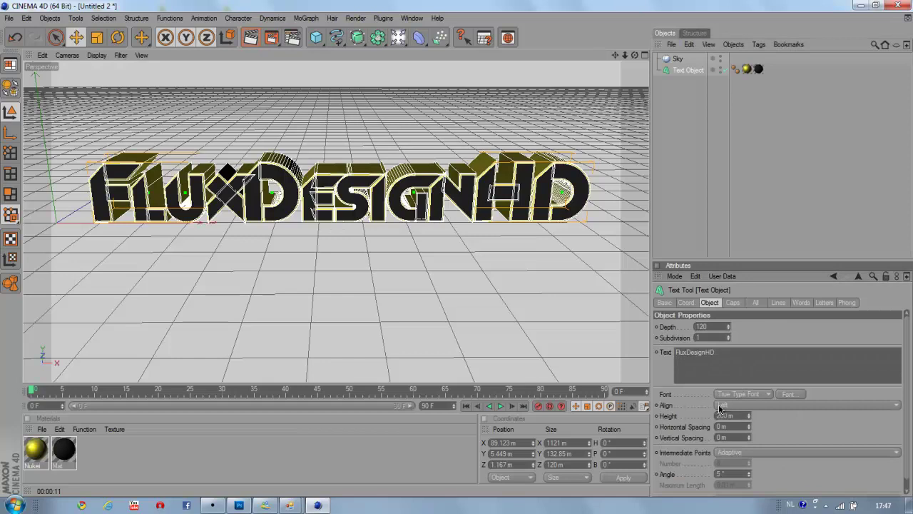
drag(749, 429, 748, 426)
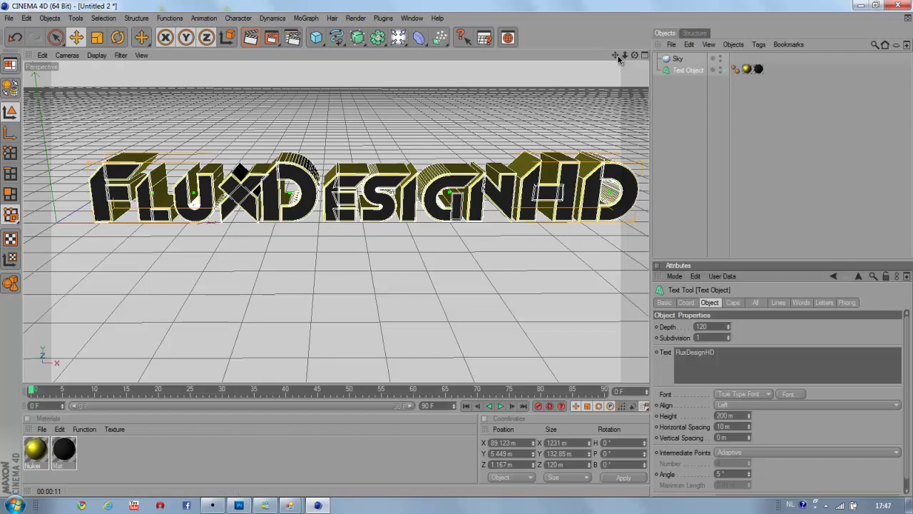
scroll(579, 111, down, 1)
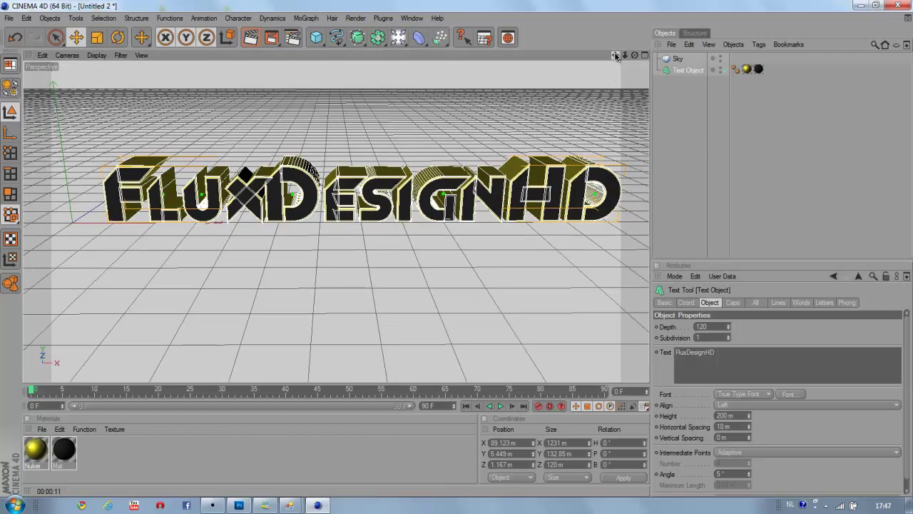
drag(616, 56, 456, 252)
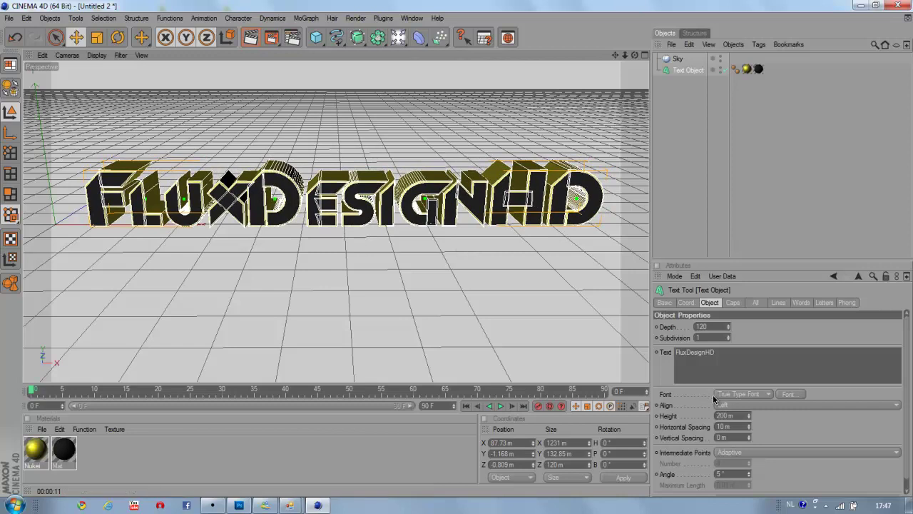
click(748, 426)
click(748, 426)
click(749, 426)
click(748, 426)
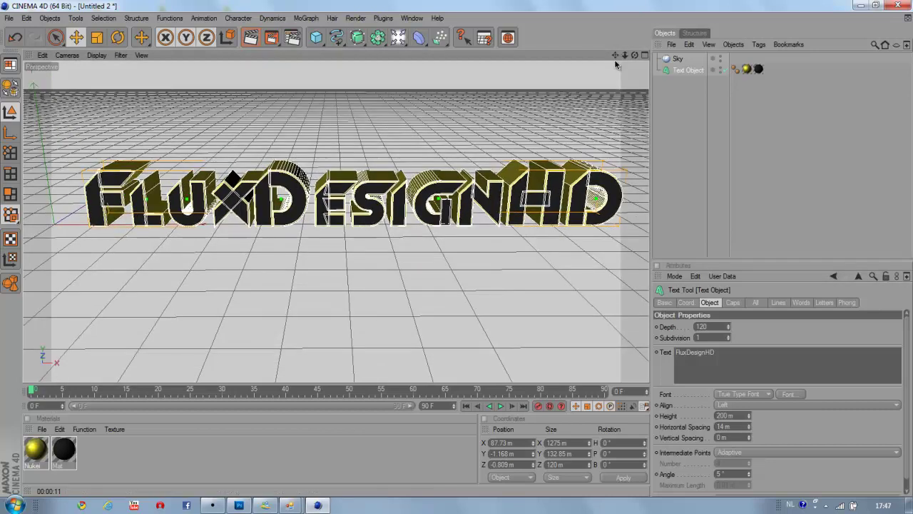
drag(615, 57, 458, 251)
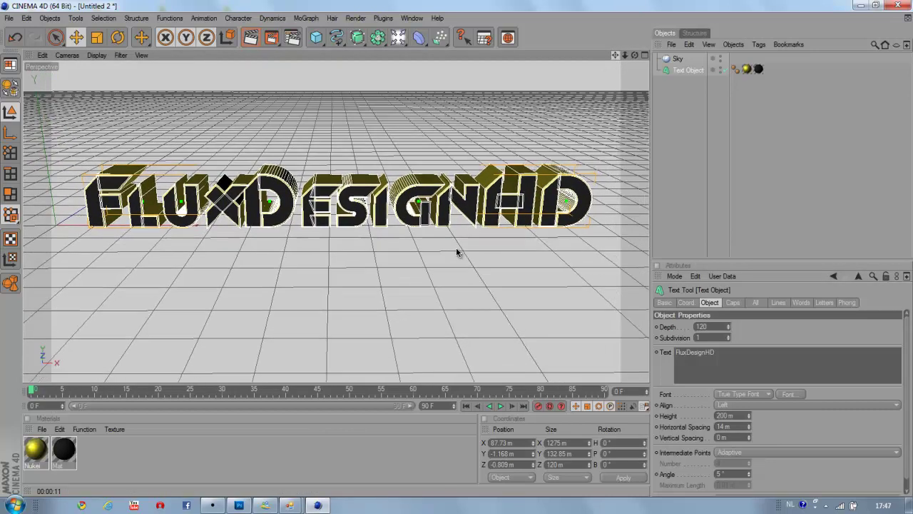
- Render the scene to the Picture Viewer and accept saving it as a PNG still image with alpha channel
drag(271, 37, 312, 86)
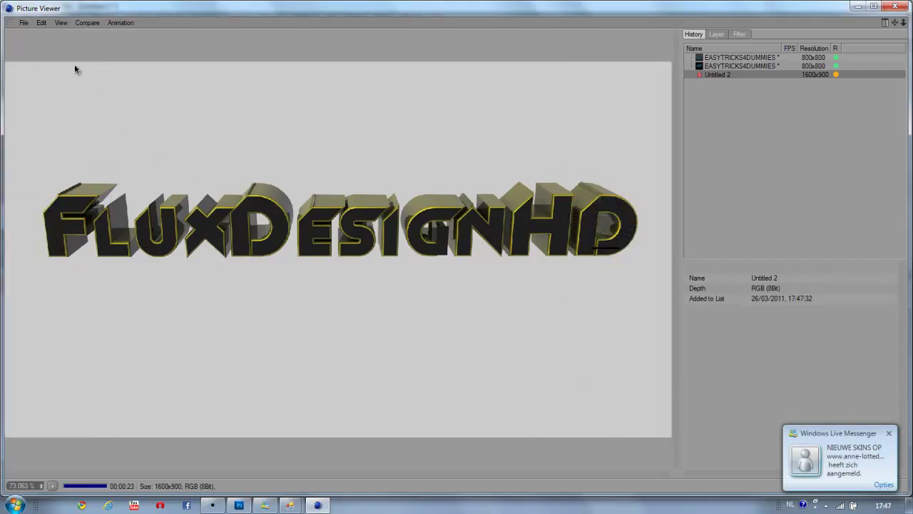
click(23, 22)
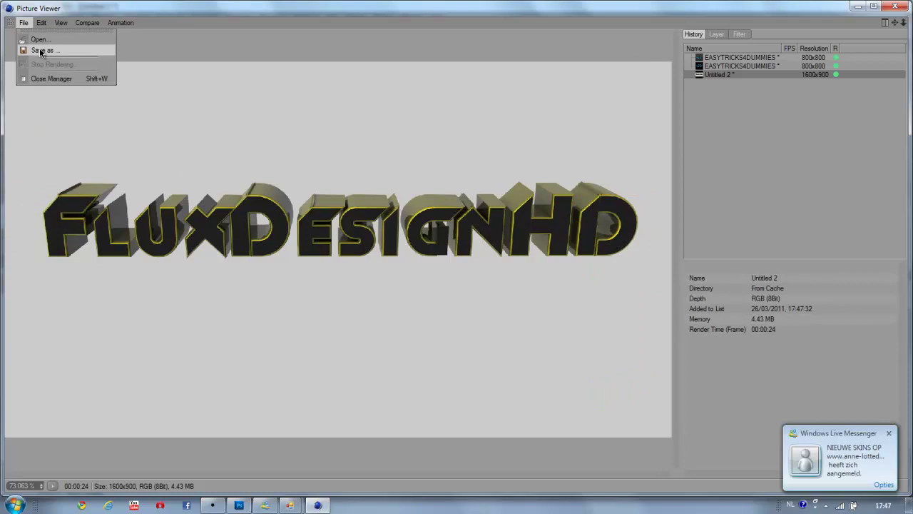
click(41, 50)
drag(41, 8, 97, 8)
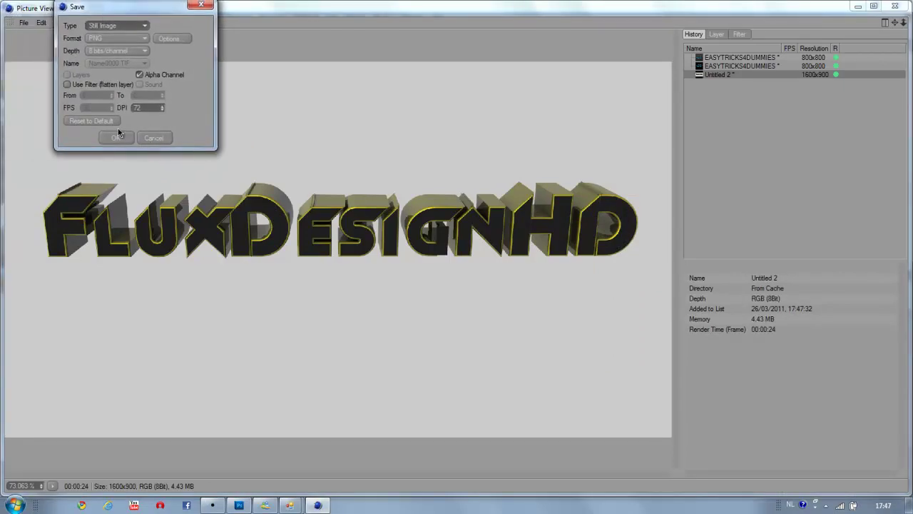
click(116, 137)
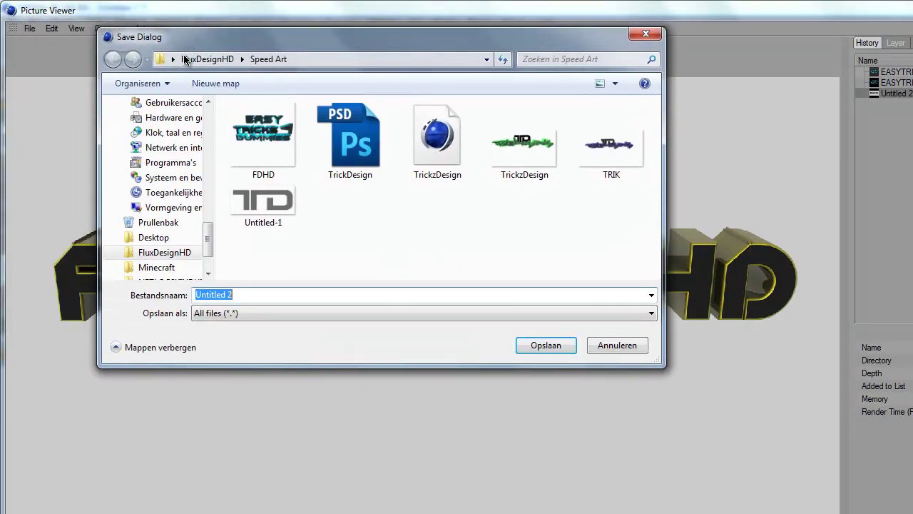
- Save the rendered image to the desktop (Bureaublad) under the file name "FluxHD tutorial"
drag(212, 235, 211, 107)
click(159, 139)
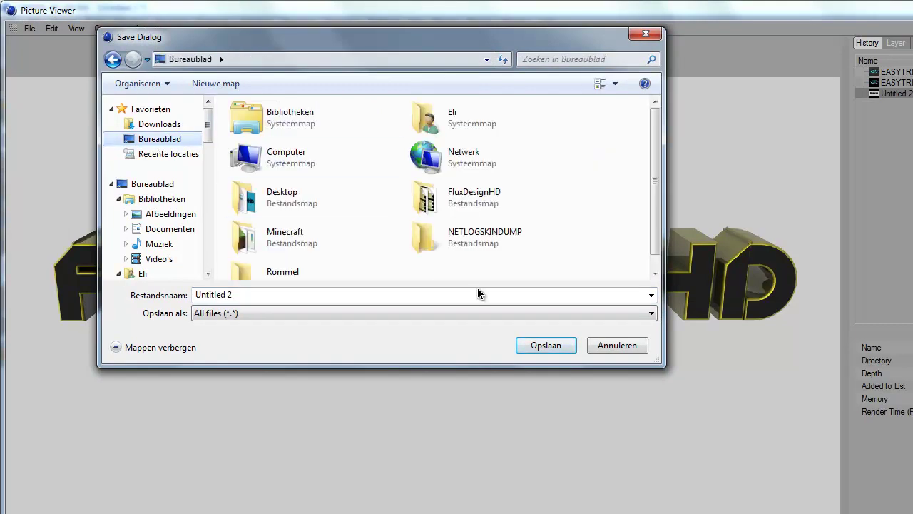
drag(654, 199, 655, 214)
click(428, 291)
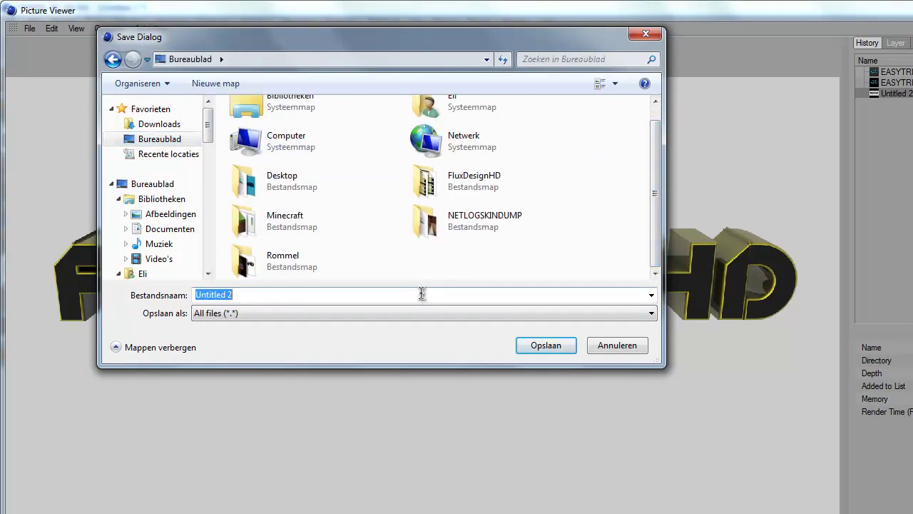
text(Fl)
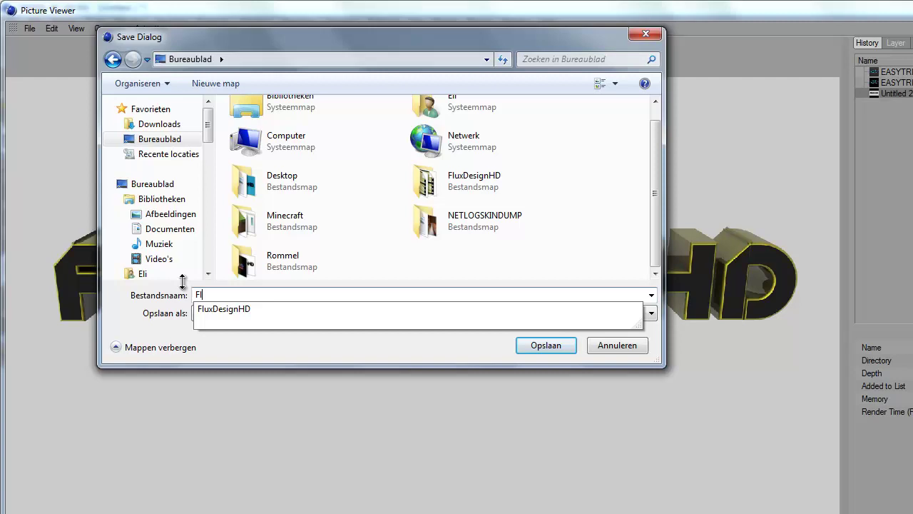
text(uxHD)
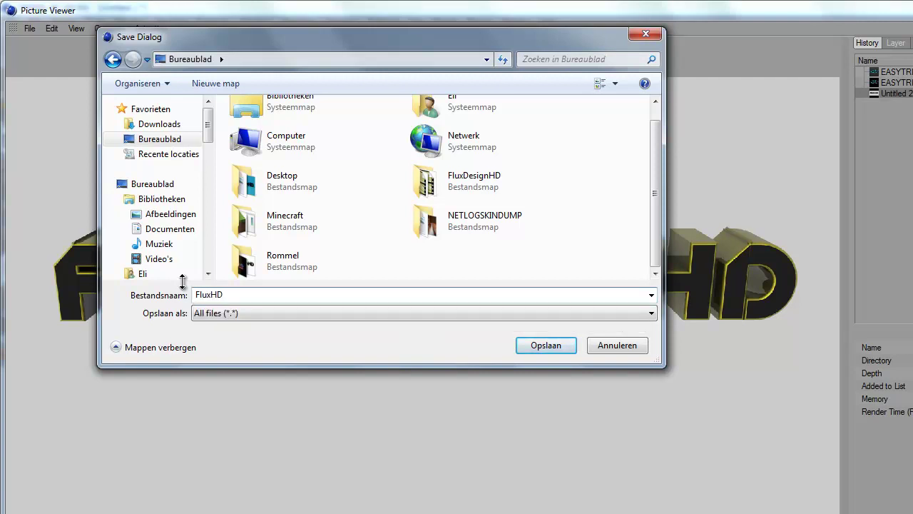
text( tutorial)
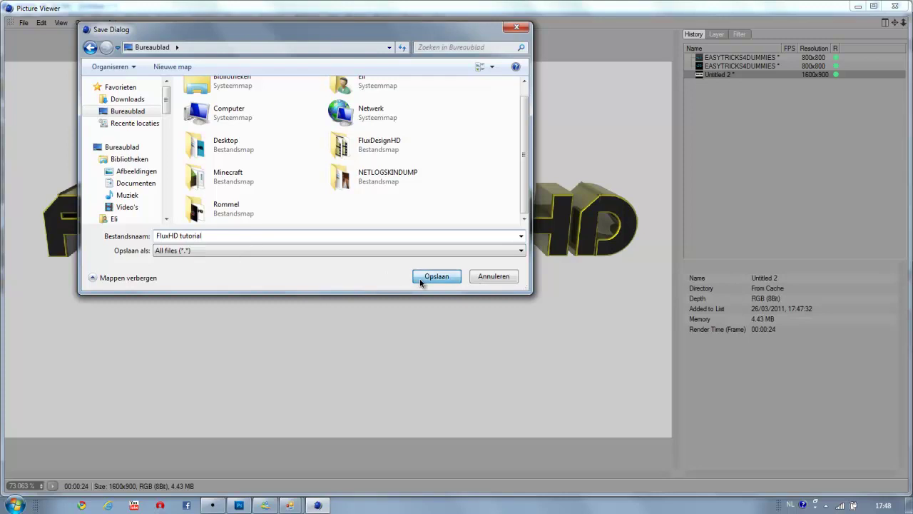
click(421, 279)
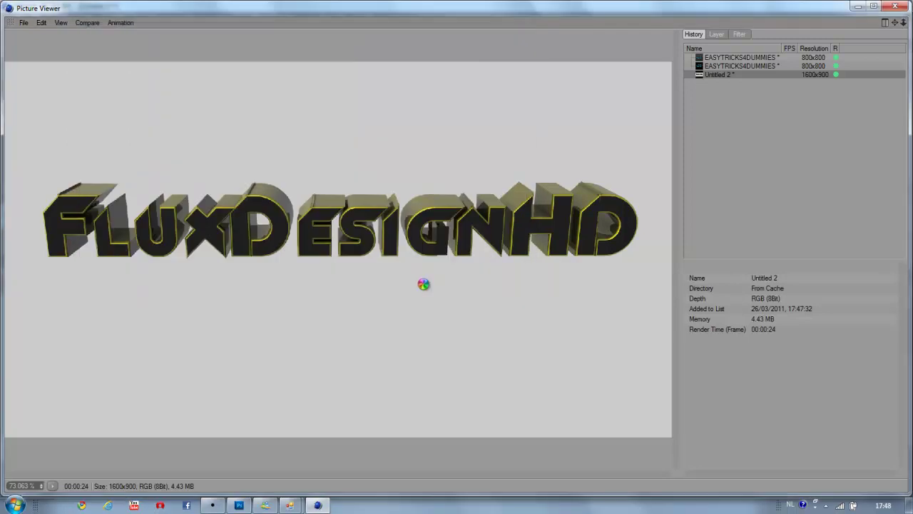
- Switch to Photoshop and create a new 1600 x 900 pixel RGB document at 72 pixels/inch with a white background
click(239, 505)
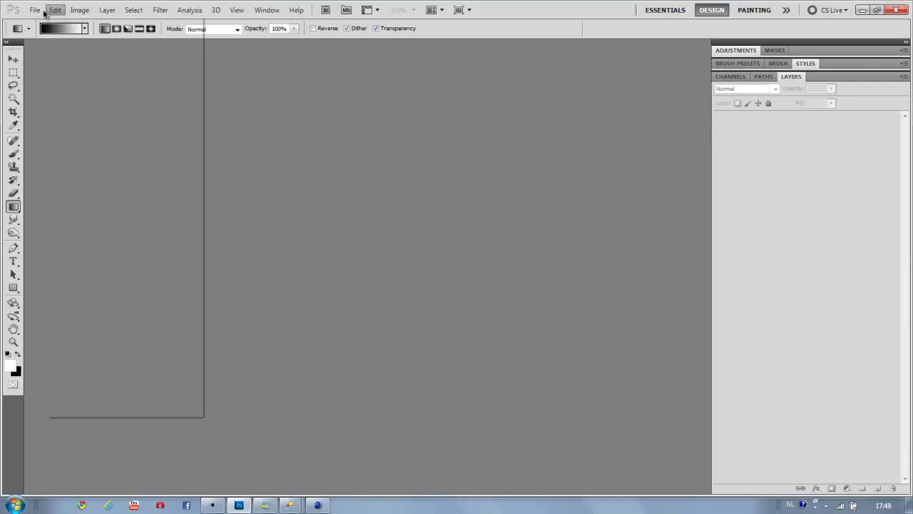
click(34, 10)
click(48, 27)
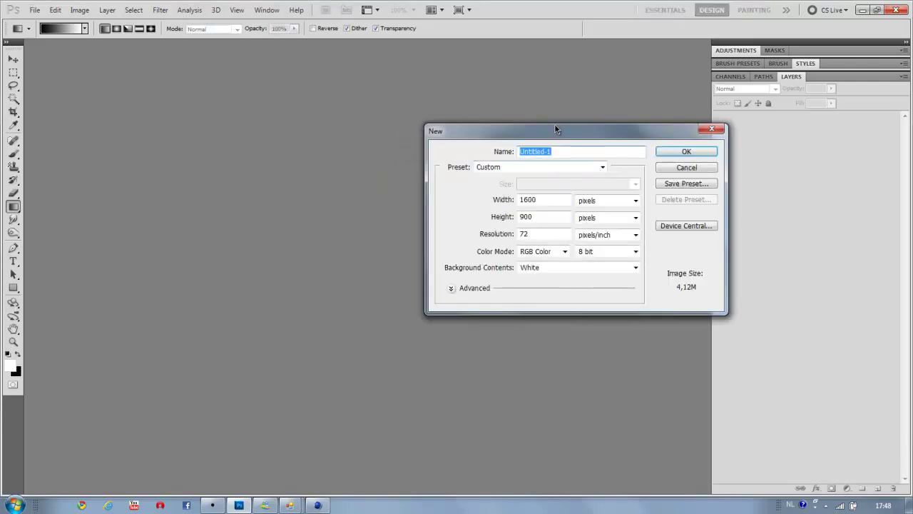
drag(554, 125, 440, 129)
click(425, 200)
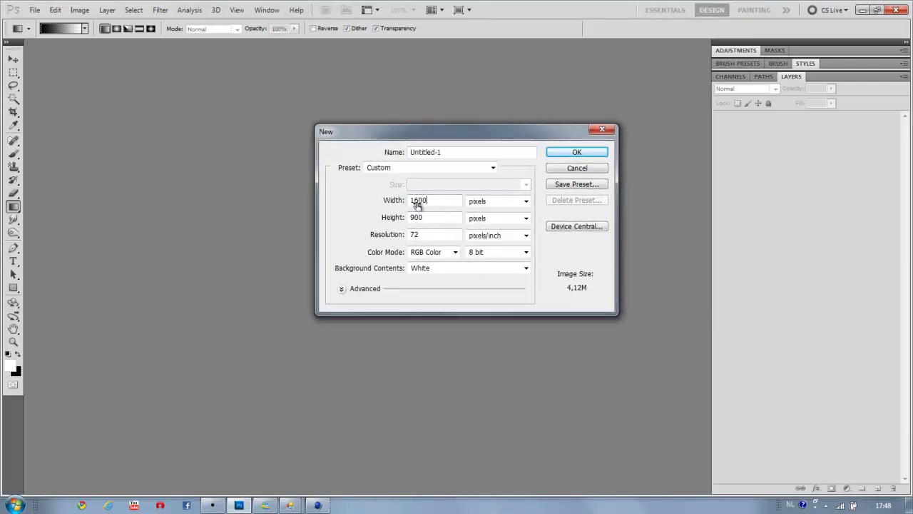
click(427, 200)
click(391, 200)
click(560, 152)
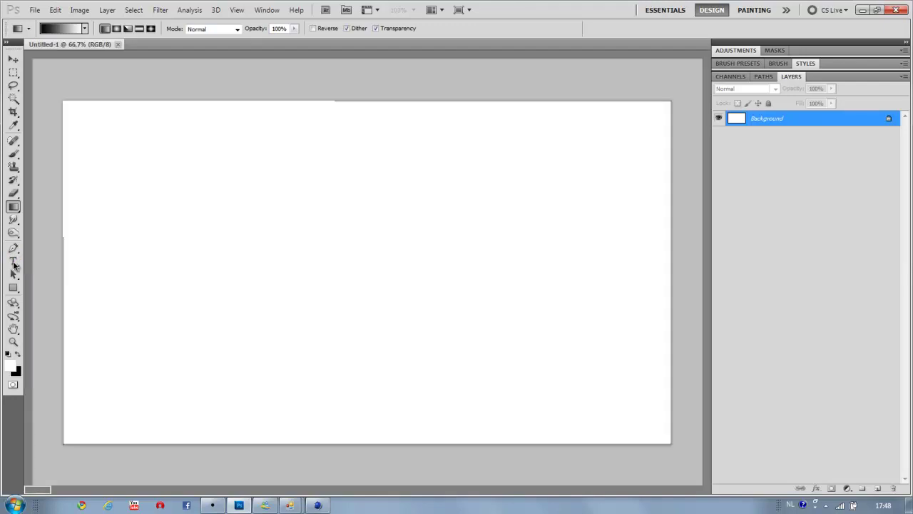
- Place the "FluxHD tutorial" PNG from the desktop into the document at its original size and dismiss the messenger notification
click(33, 11)
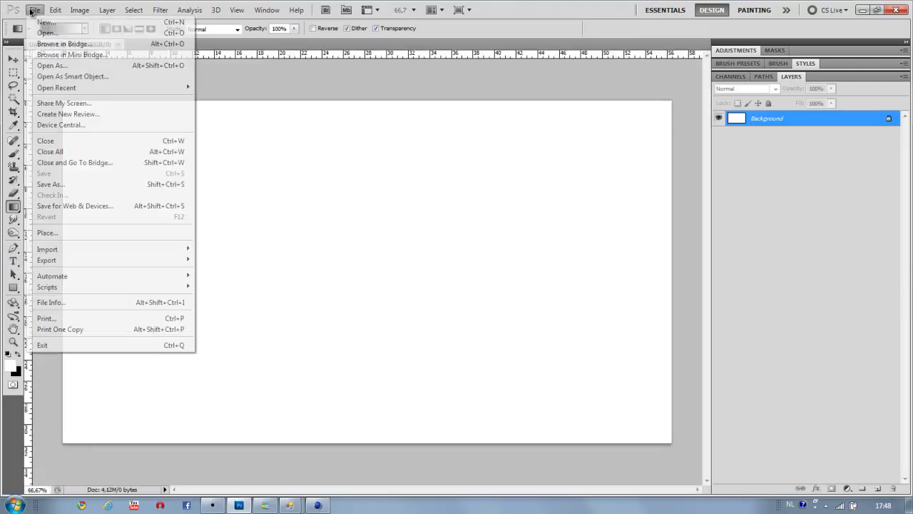
click(54, 233)
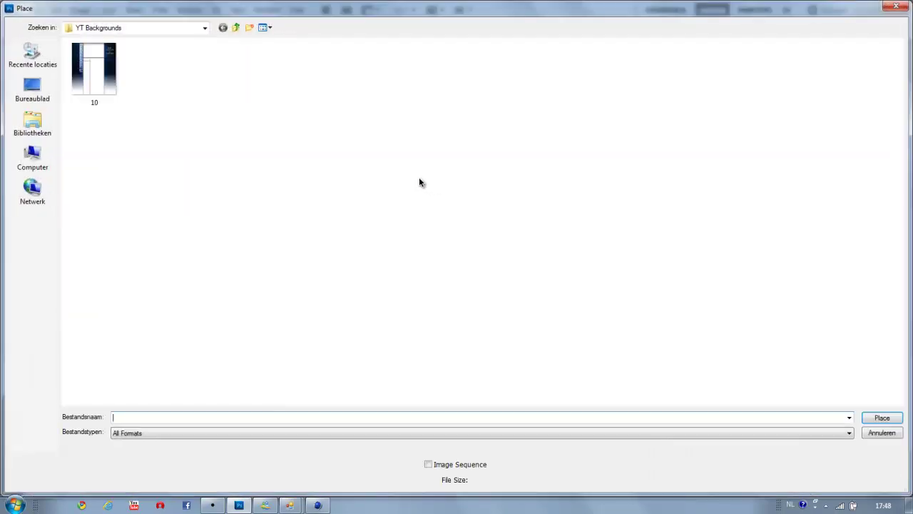
click(33, 91)
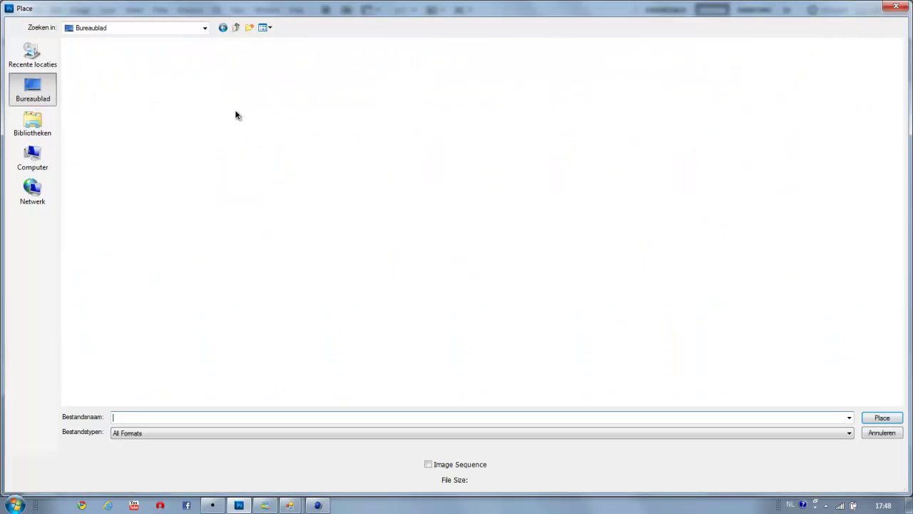
click(510, 57)
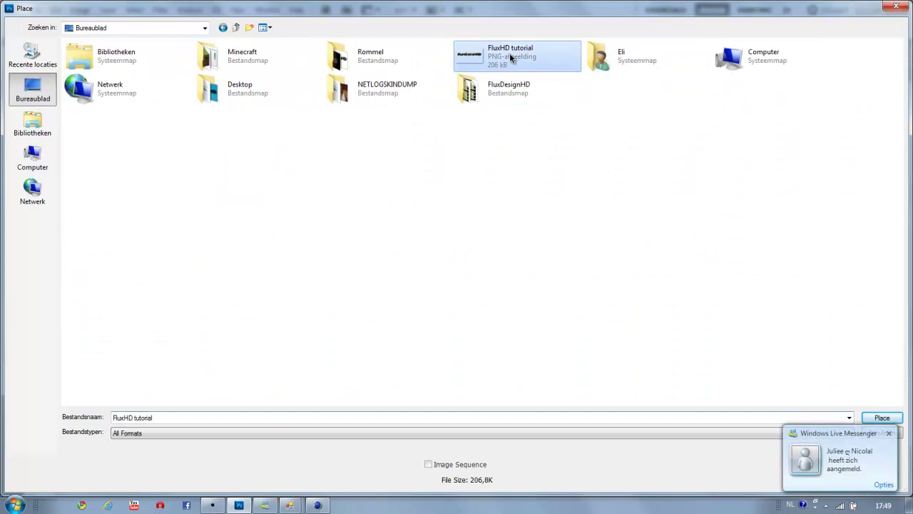
click(882, 417)
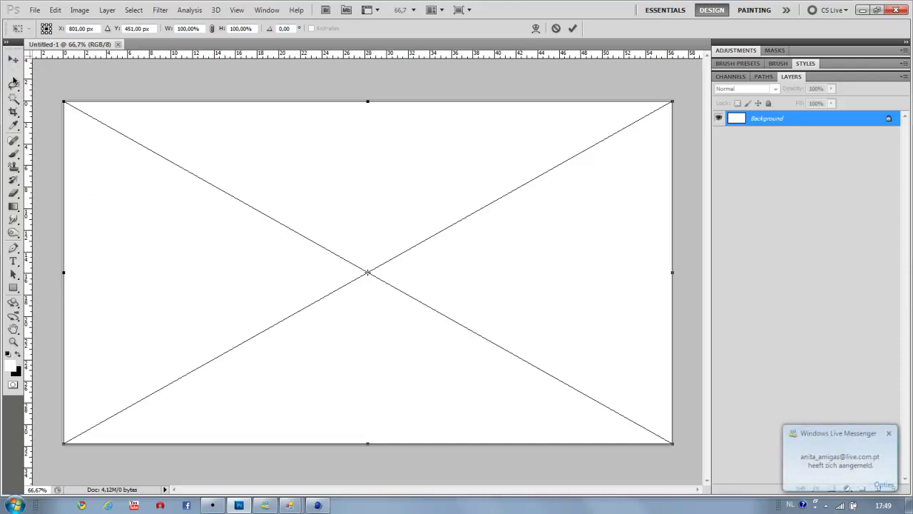
click(13, 62)
click(407, 195)
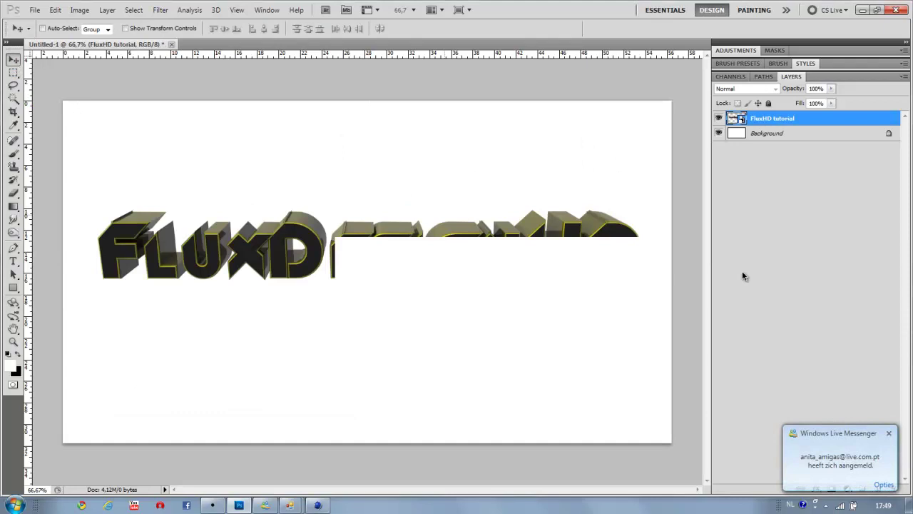
click(889, 433)
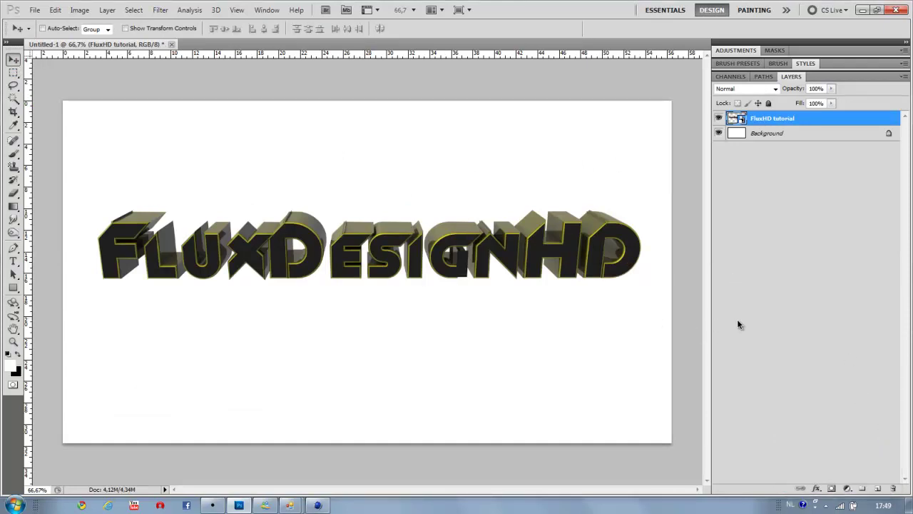
- Add a new layer above the placed render and set up a hard round brush of 9 px with 100% hardness
click(877, 488)
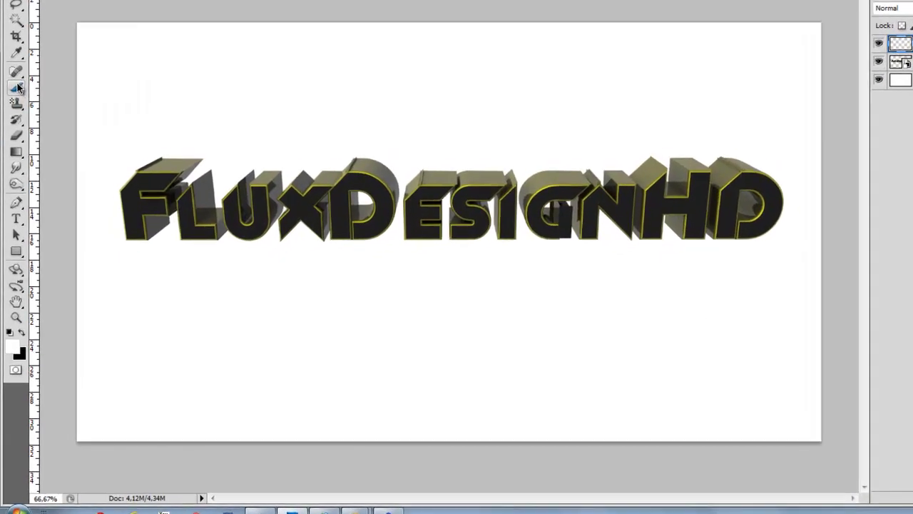
click(14, 154)
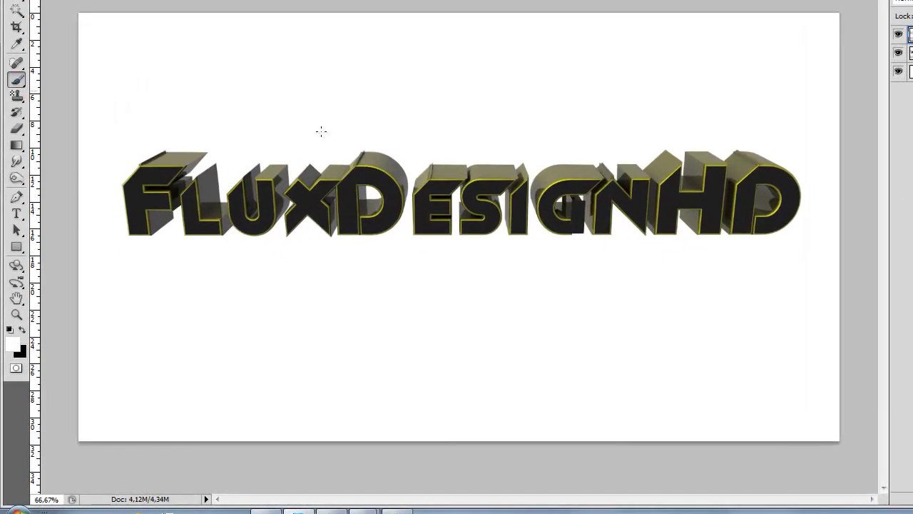
right_click(332, 149)
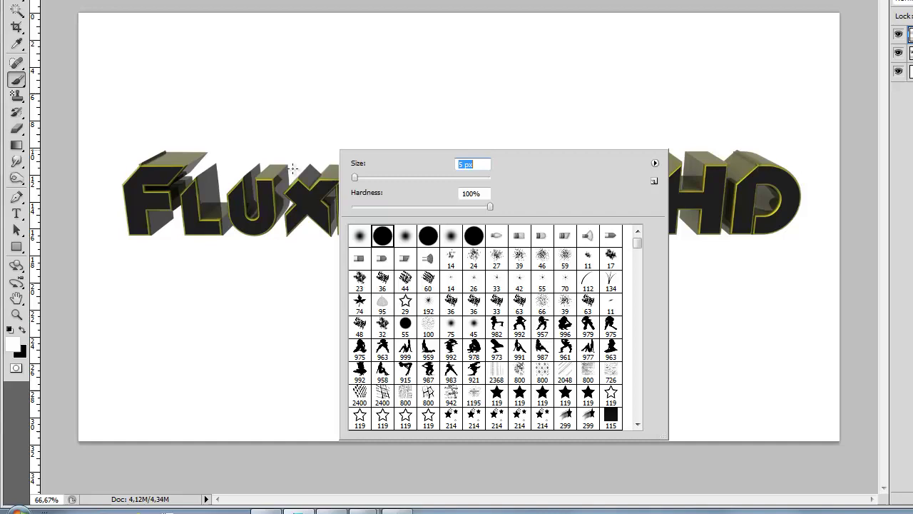
drag(354, 177, 358, 179)
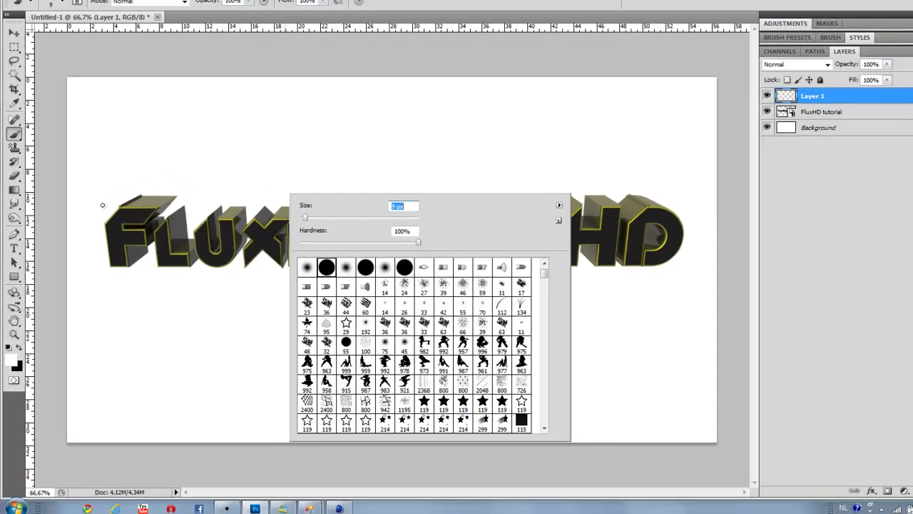
key(Return)
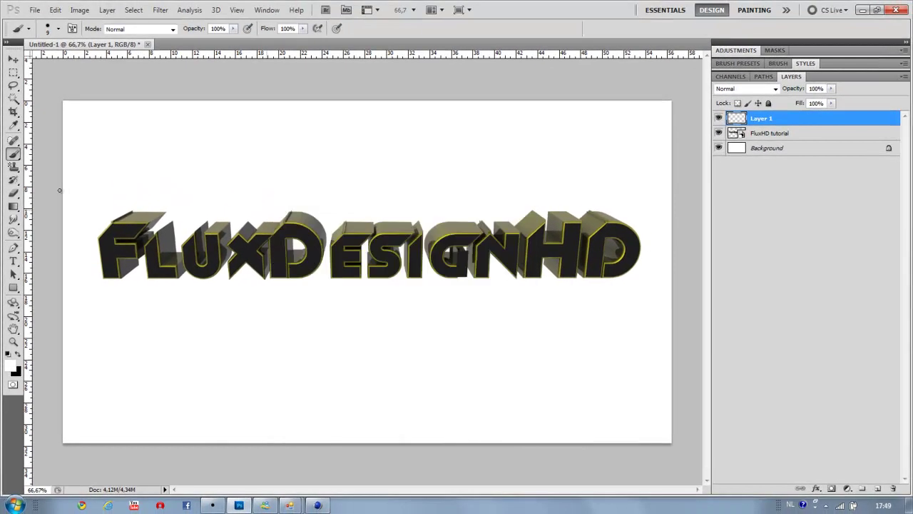
- Sample the olive-grey colour from the extruded top of the first D and brush a vertical stroke inside that letter
click(13, 126)
right_click(14, 126)
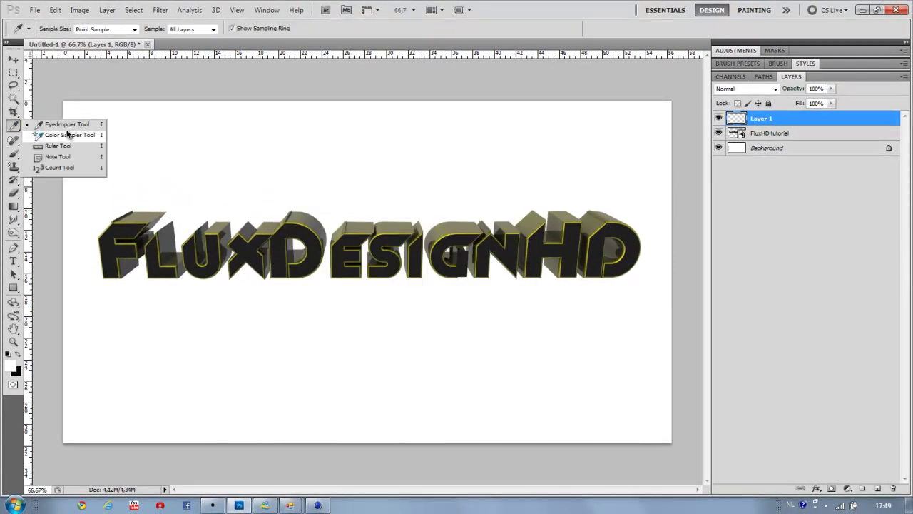
click(60, 123)
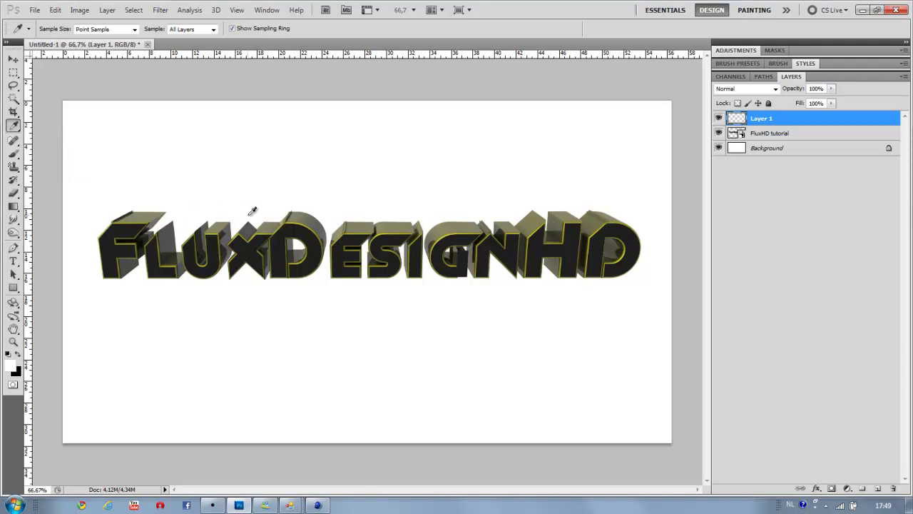
click(298, 217)
click(12, 155)
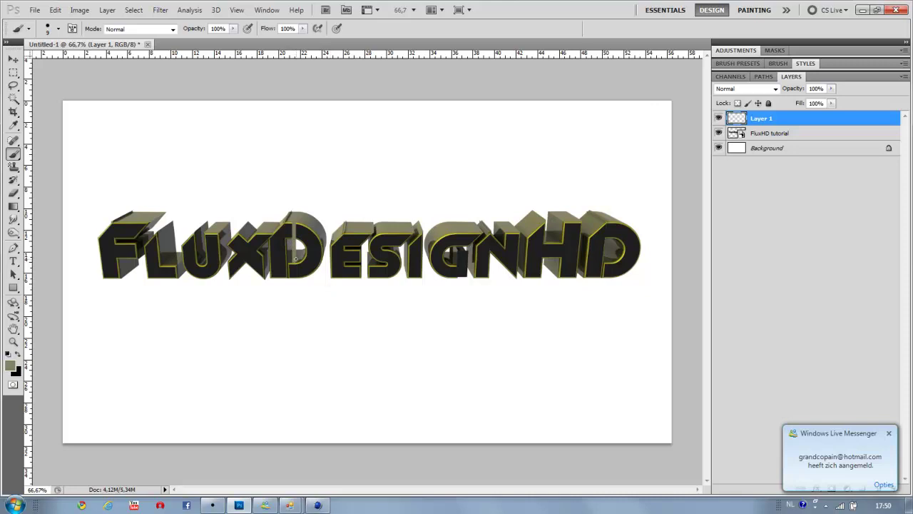
- Reduce the brush size to 6 px and sample the dark front-face colour of the letter S for painting
right_click(314, 268)
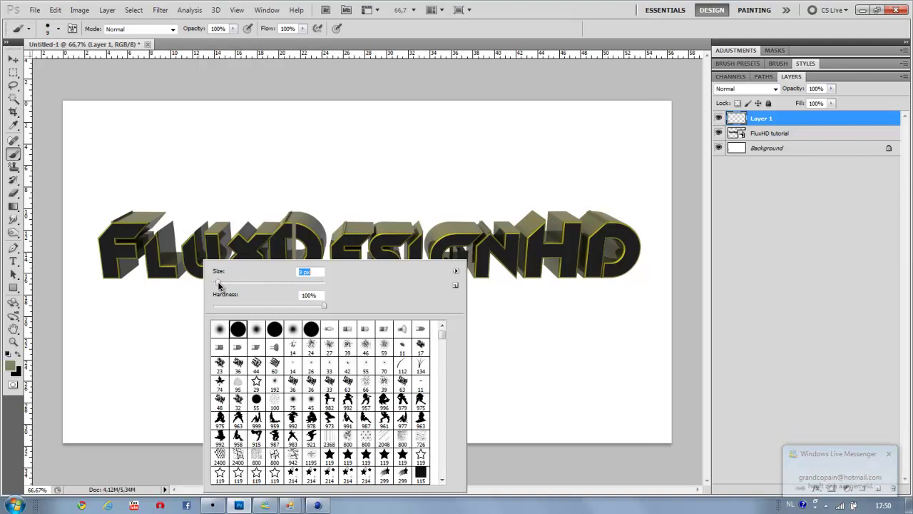
drag(219, 285, 217, 285)
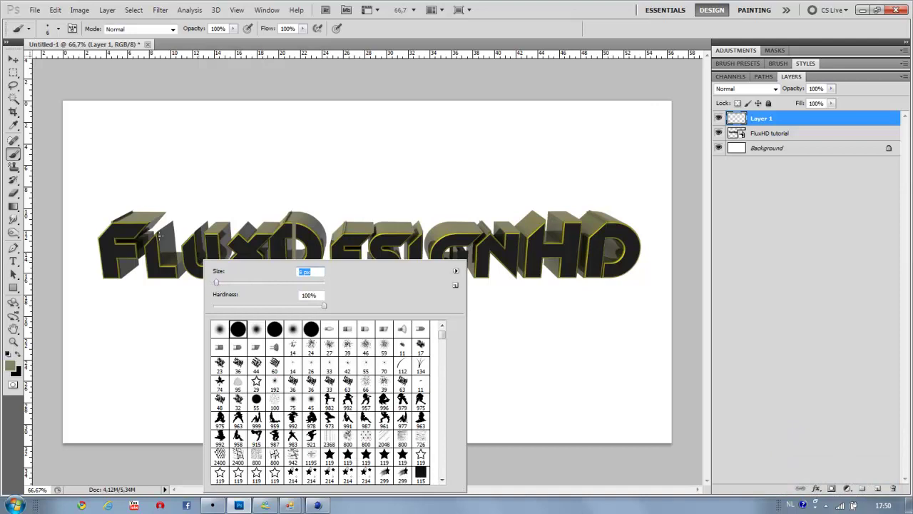
click(33, 164)
click(13, 125)
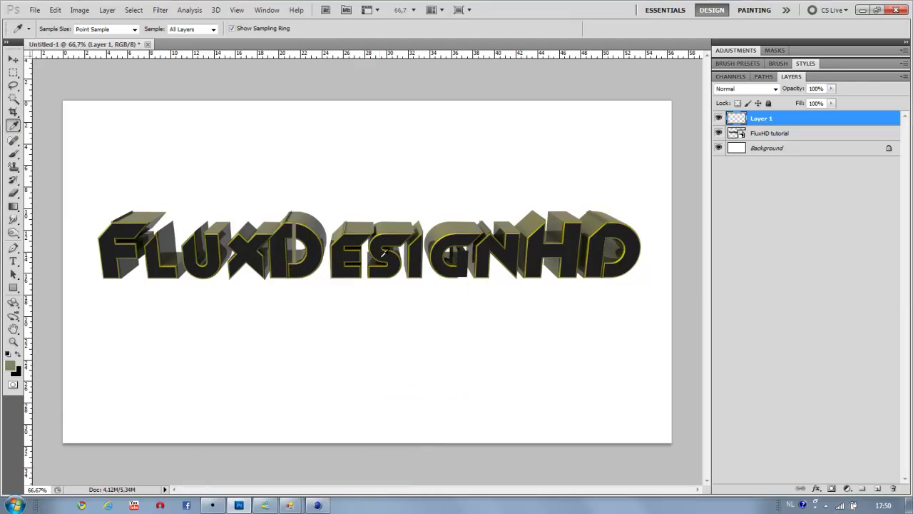
click(401, 235)
click(13, 157)
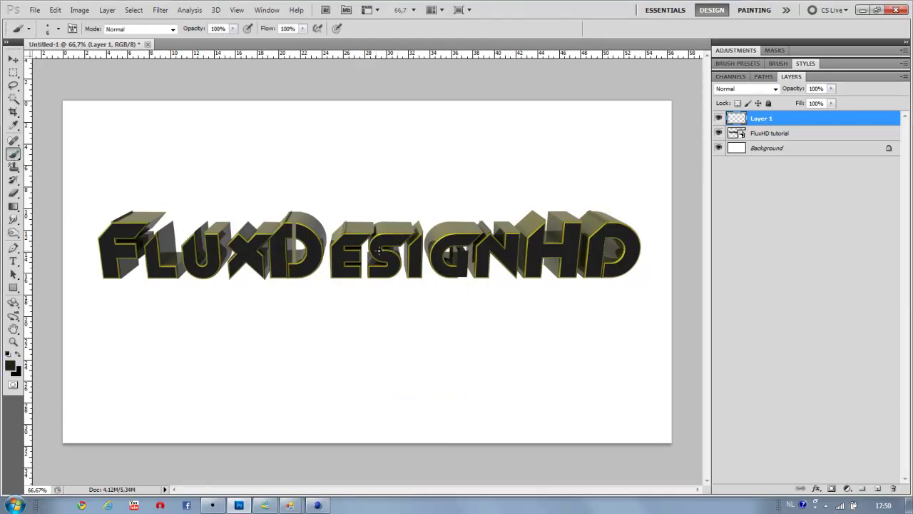
- Paint straight vertical drips running down below the letters S, E and G, undoing and redrawing the misplaced G stroke
drag(399, 242, 401, 286)
drag(339, 268, 339, 301)
shift+drag(467, 241, 469, 299)
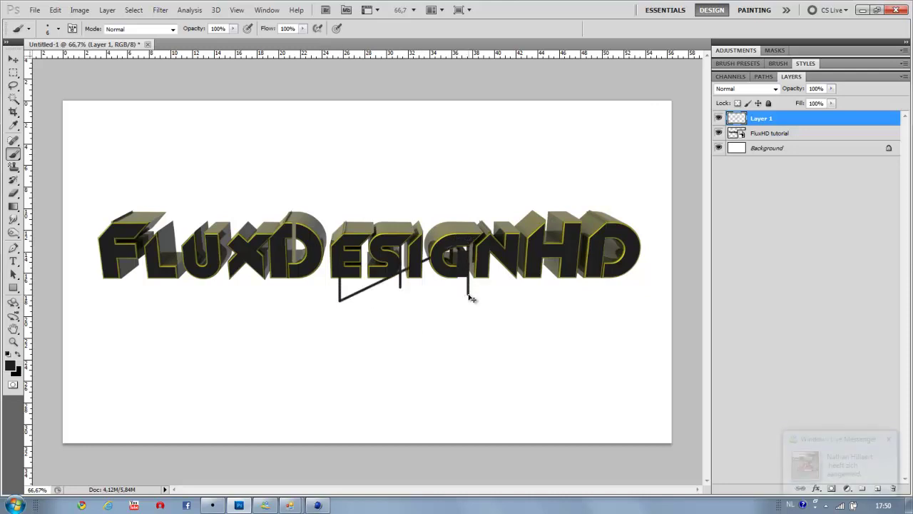
key(ctrl+z)
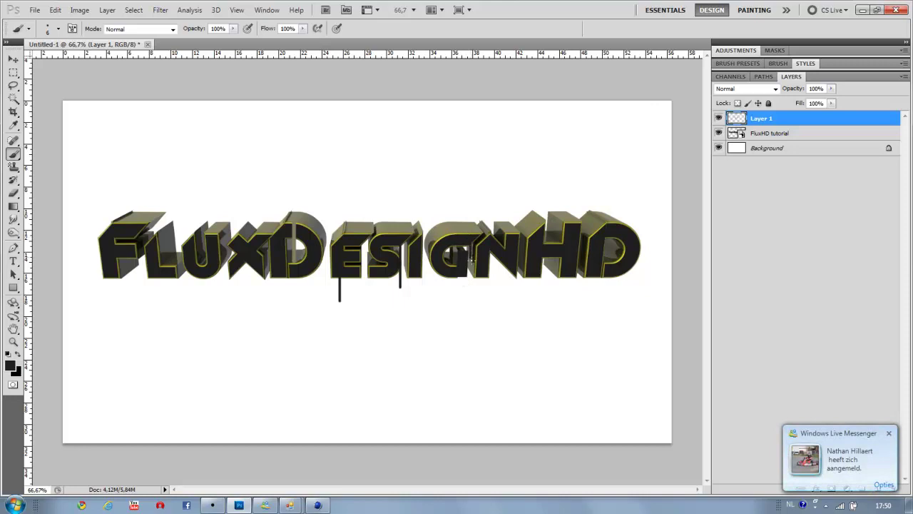
drag(470, 255, 470, 298)
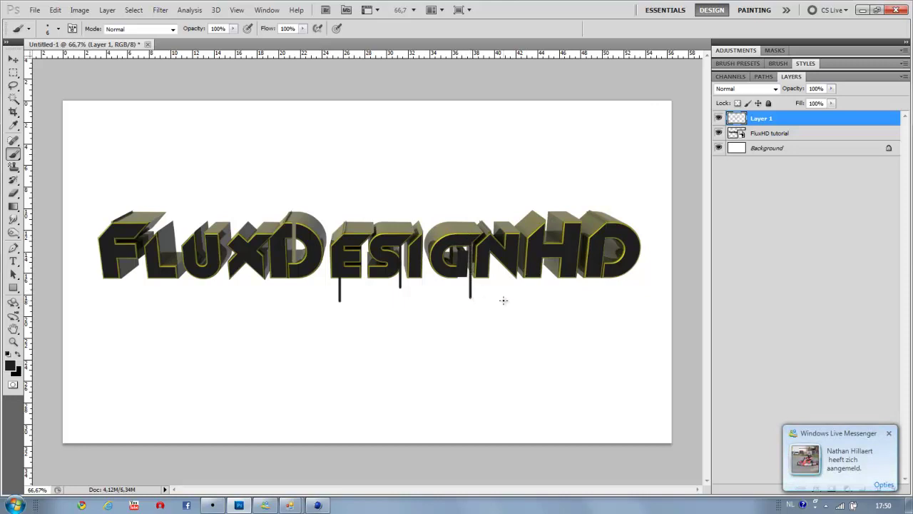